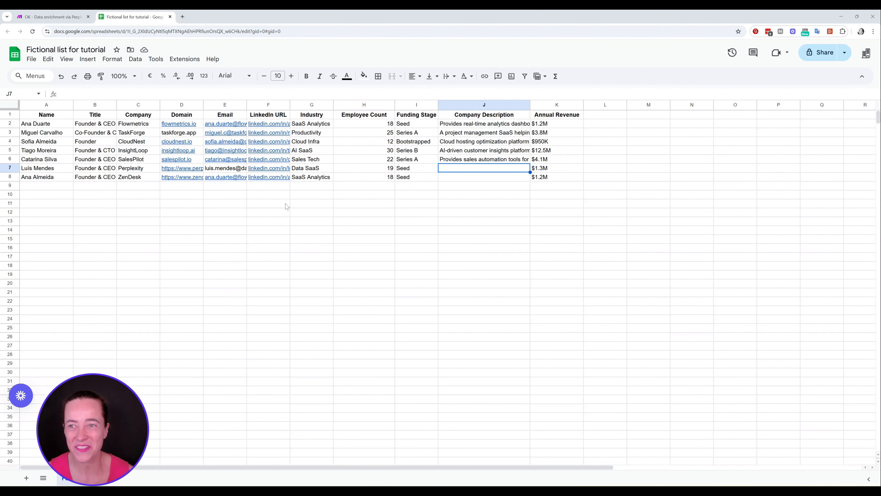
# Examine the data enrichment scenario in Make alongside the Fictional list for tutorial spreadsheet, noting the empty company descriptions
pyautogui.click(65, 18)
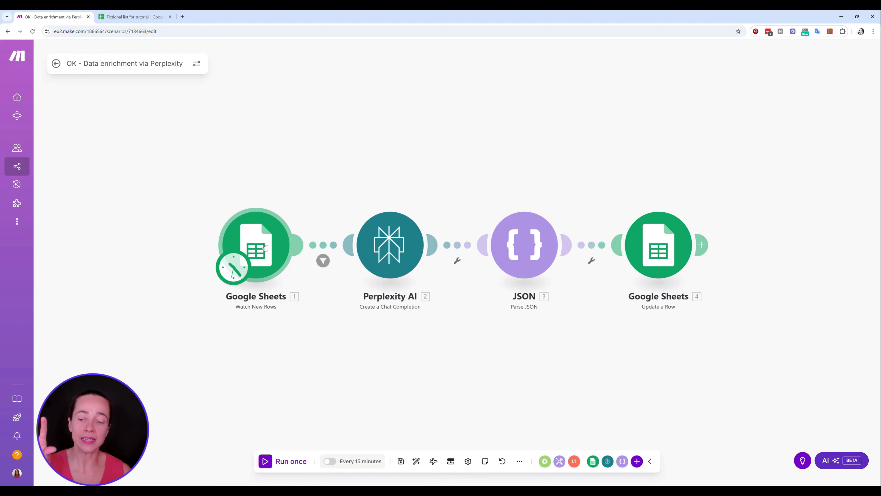
pyautogui.click(157, 15)
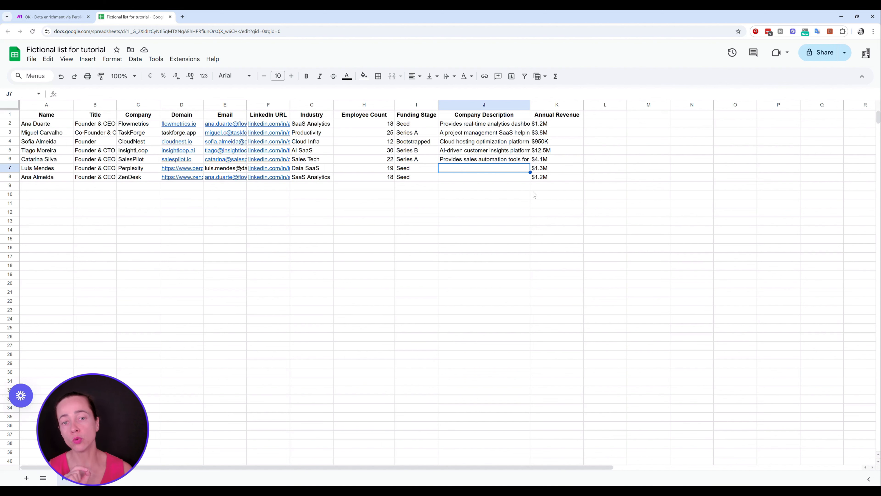
pyautogui.click(58, 16)
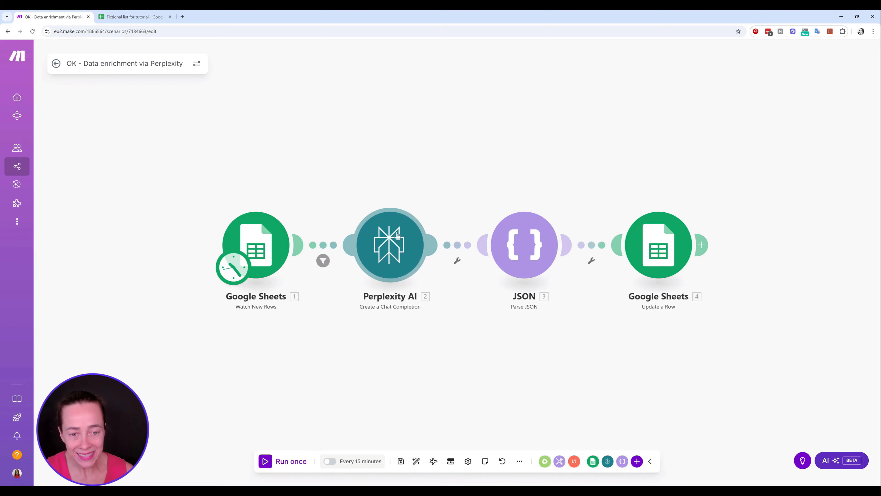
pyautogui.click(167, 16)
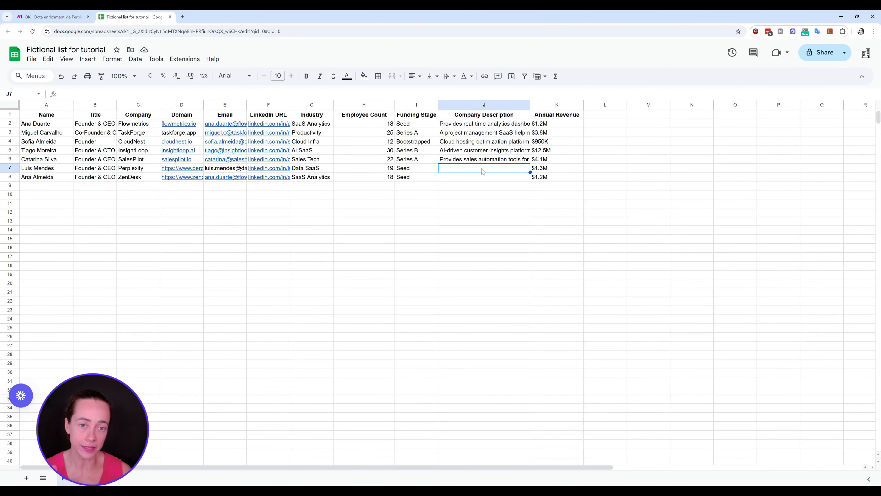
pyautogui.click(58, 16)
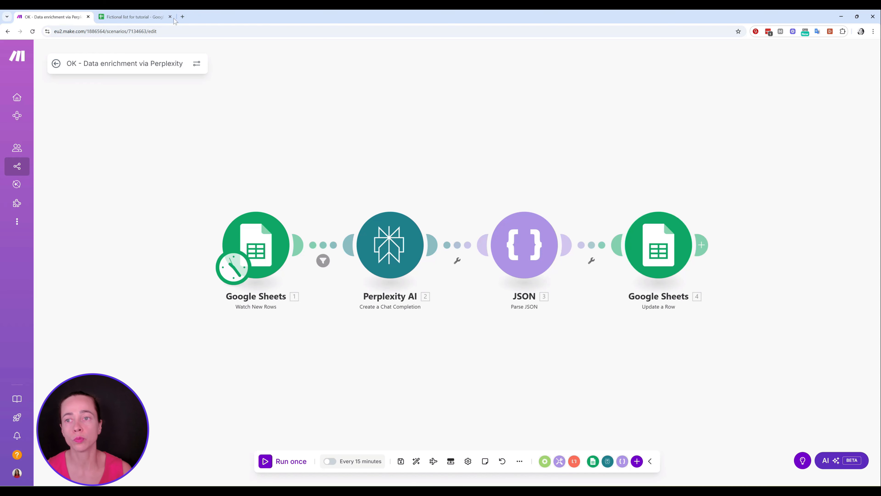
pyautogui.click(139, 17)
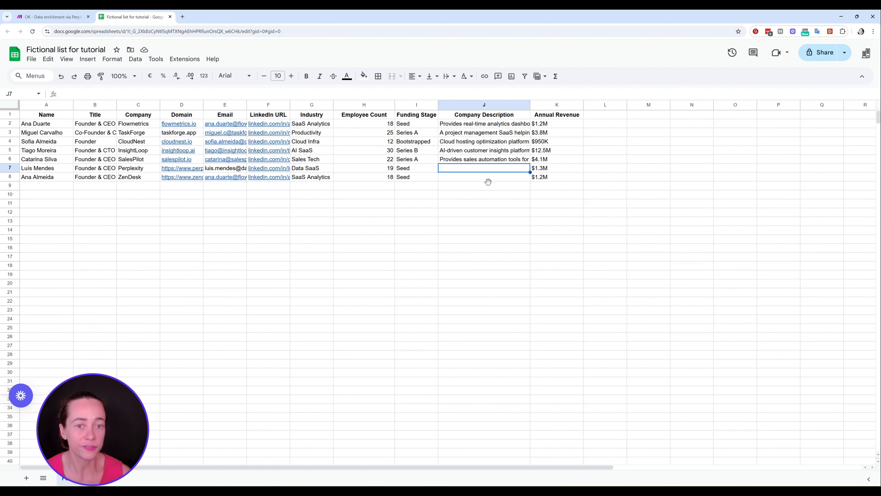
pyautogui.click(57, 18)
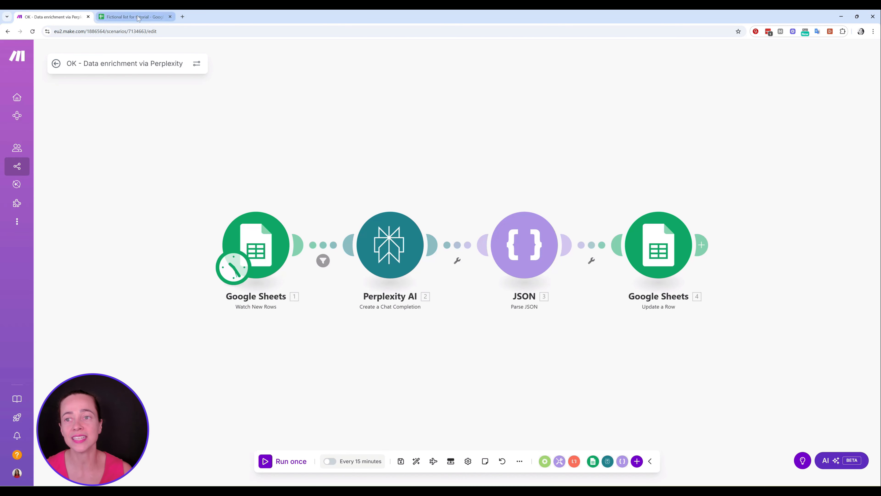
pyautogui.click(164, 15)
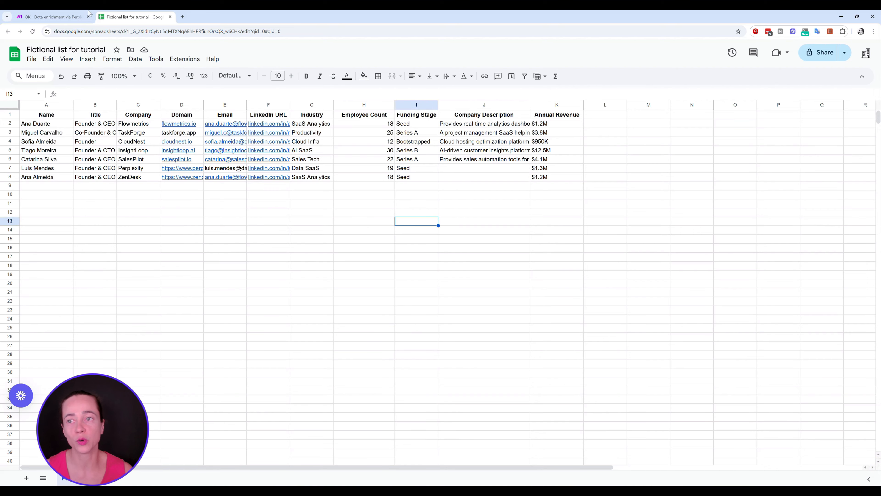
# Run the data enrichment scenario once in Make and read ZenDesk's company description in the Google Sheets list
pyautogui.click(52, 17)
pyautogui.click(266, 461)
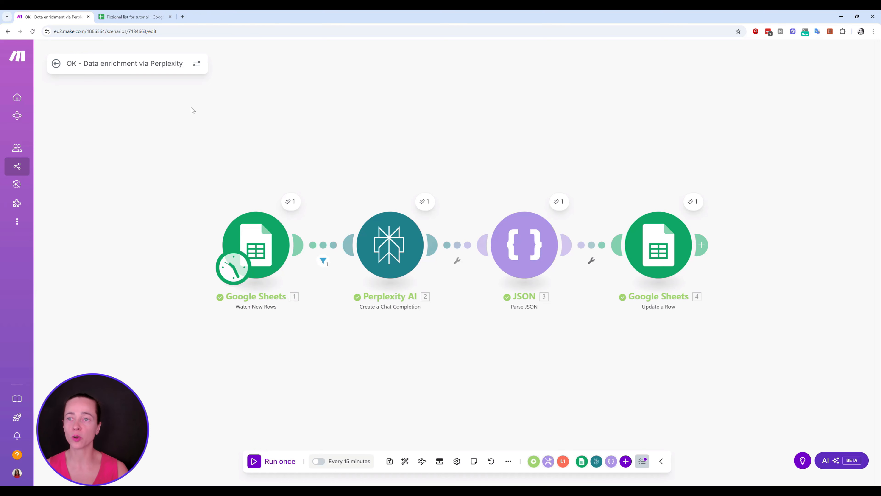
pyautogui.click(145, 20)
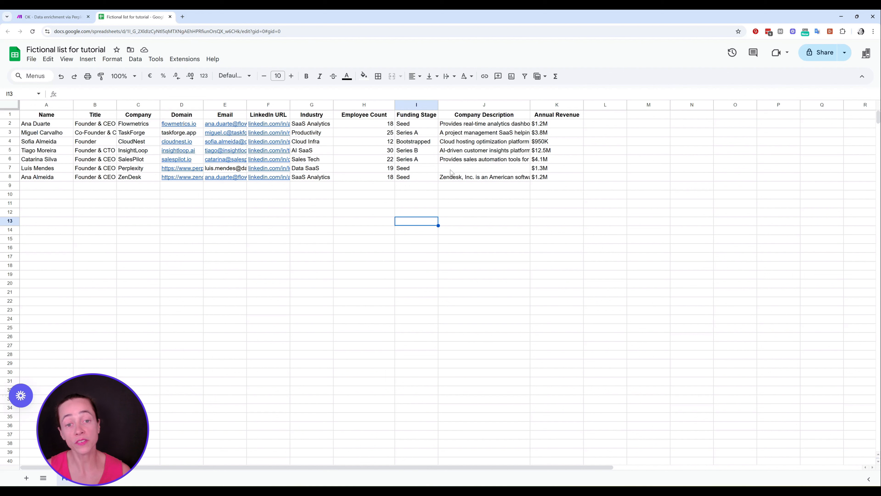
pyautogui.doubleClick(463, 176)
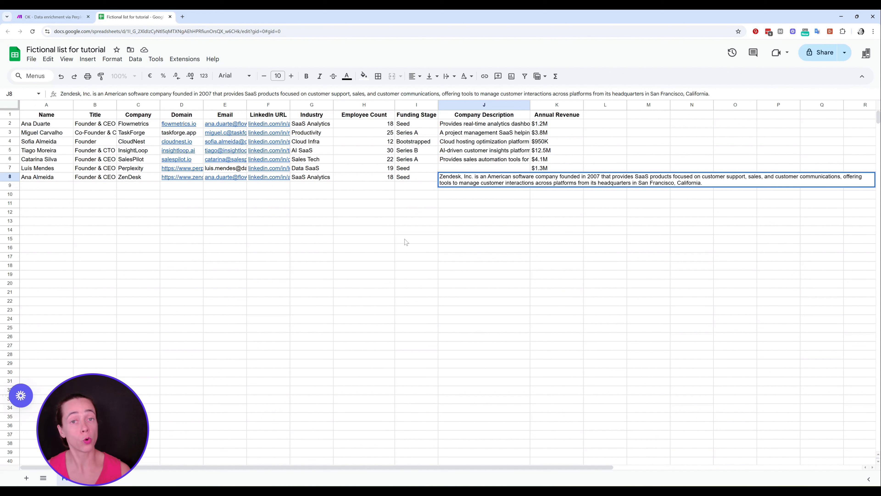
pyautogui.click(418, 258)
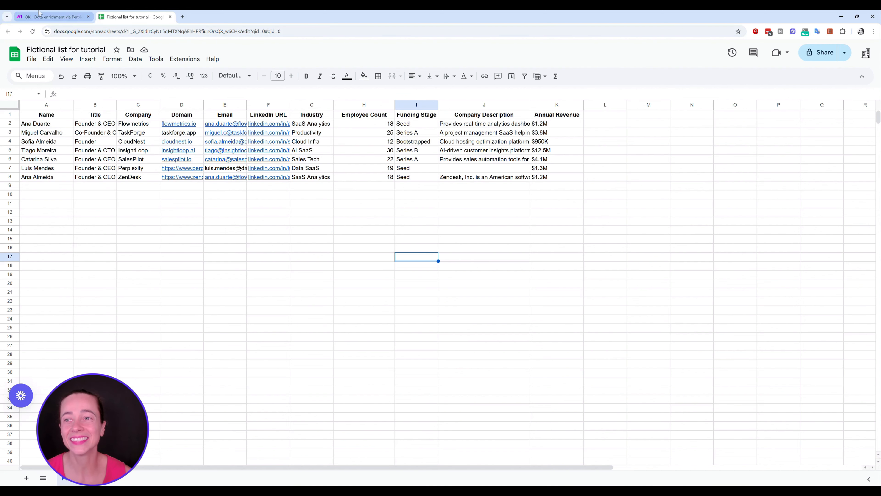
# Create a new scenario in Make with the Google Sheets Watch New Rows module as its trigger
pyautogui.click(52, 16)
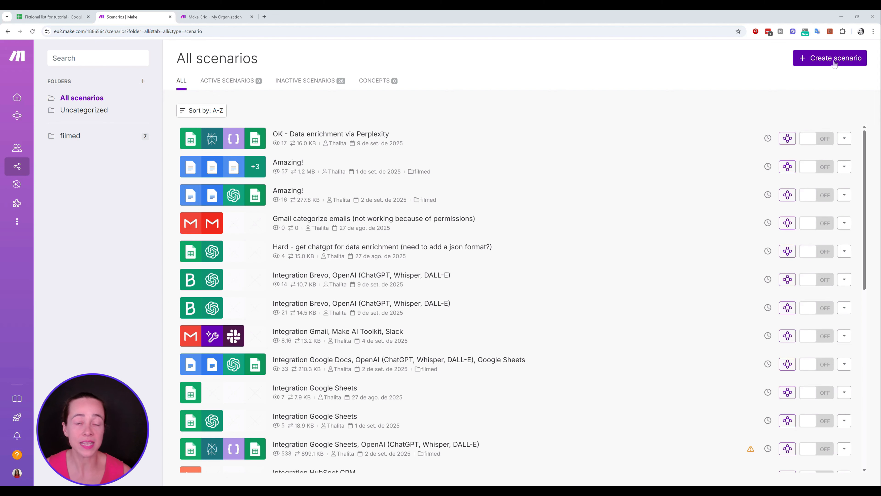
pyautogui.click(848, 59)
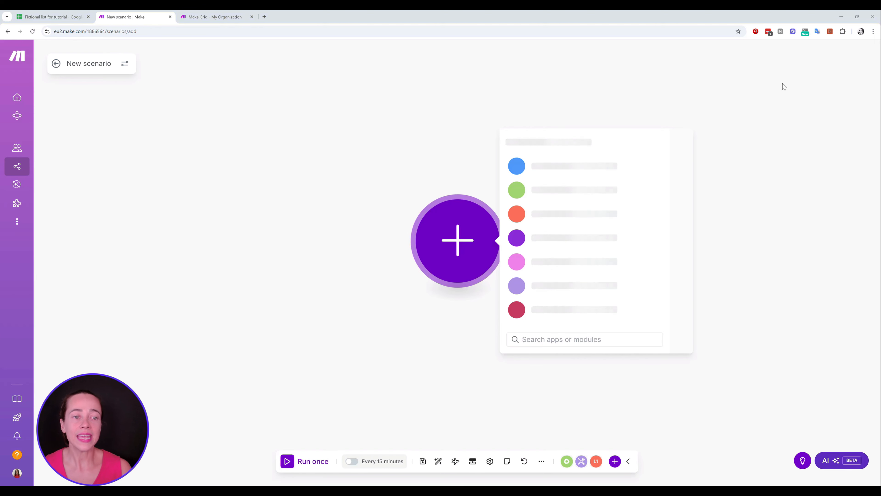
pyautogui.moveTo(740, 347); pyautogui.dragTo(437, 334)
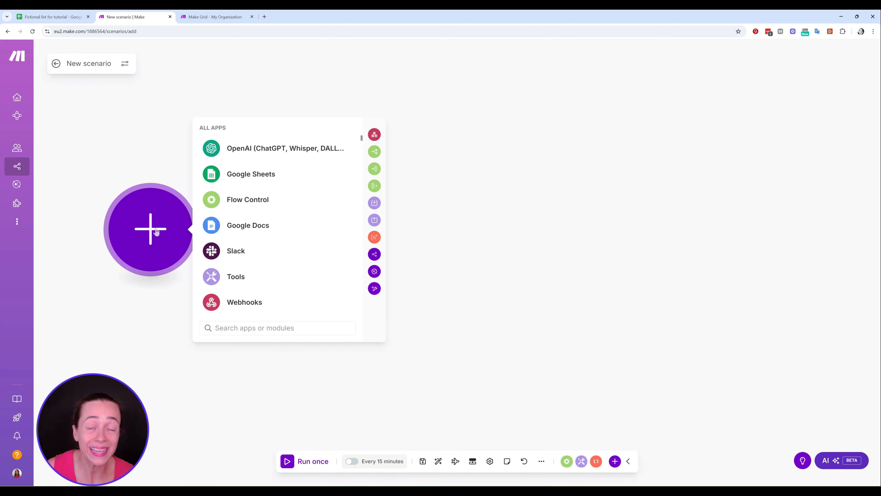
pyautogui.click(271, 175)
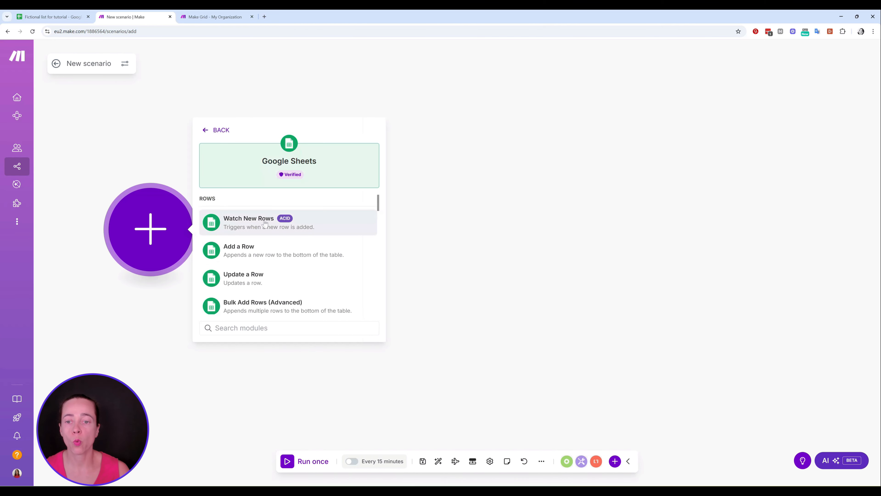
pyautogui.click(262, 222)
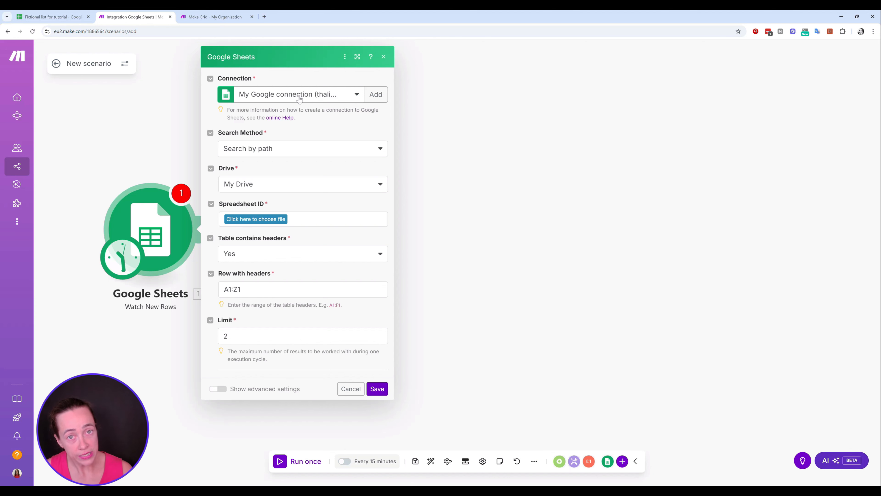
# Set the trigger to use the fourth listed Google connection and the spreadsheet Fictional list for tutorial
pyautogui.click(345, 99)
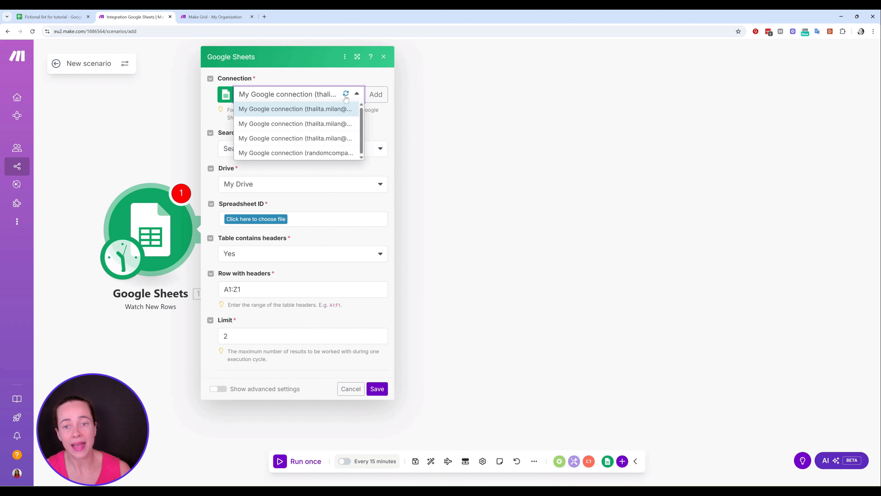
pyautogui.click(298, 153)
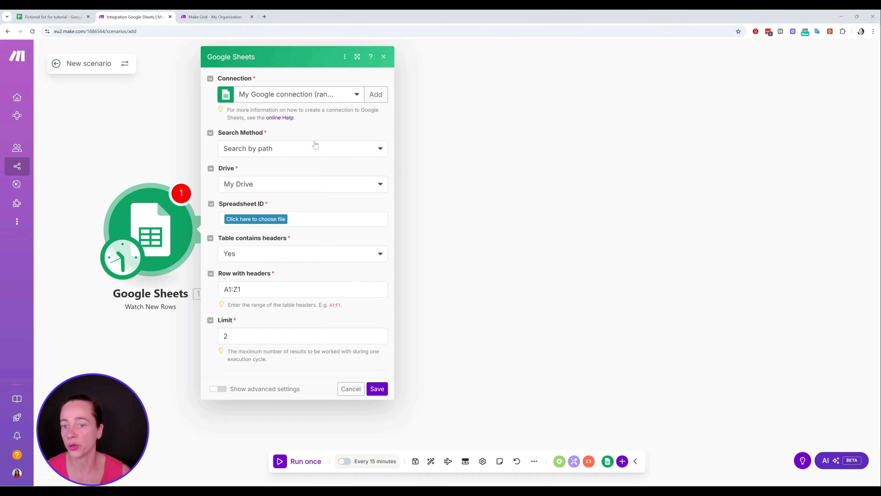
pyautogui.click(268, 218)
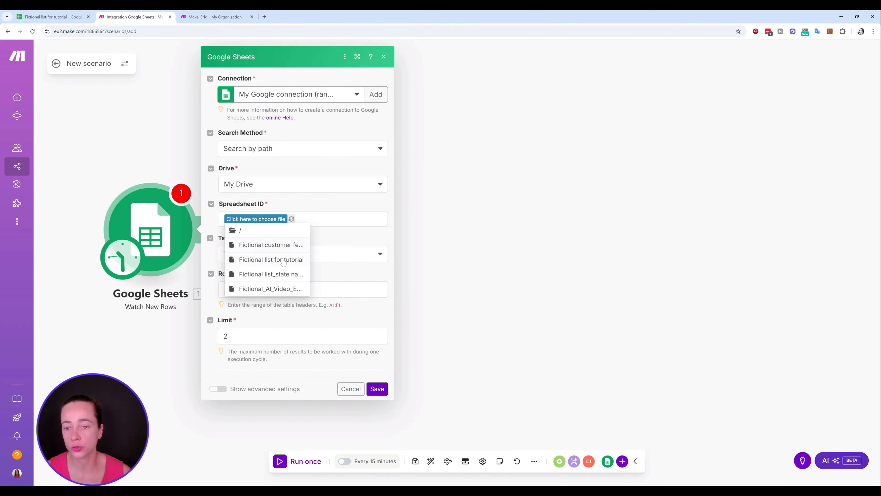
pyautogui.click(283, 260)
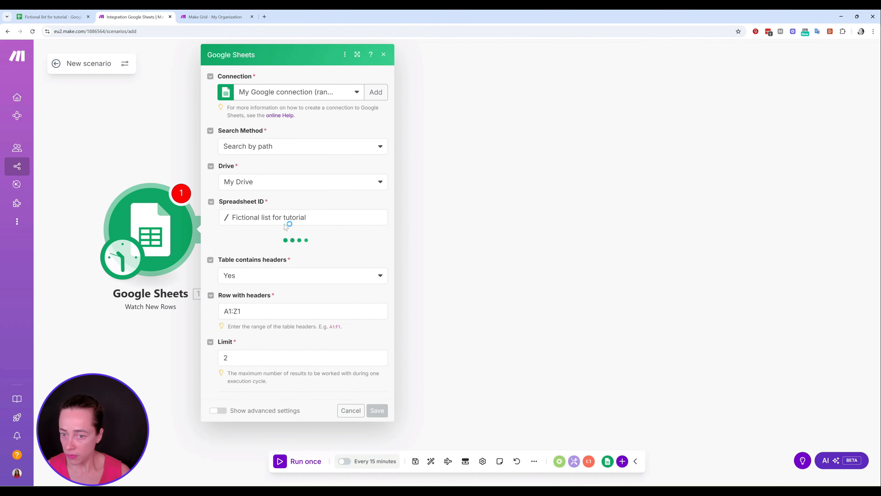
# Set the trigger's sheet name to Folha1, checking the source list in Google Sheets
pyautogui.click(59, 15)
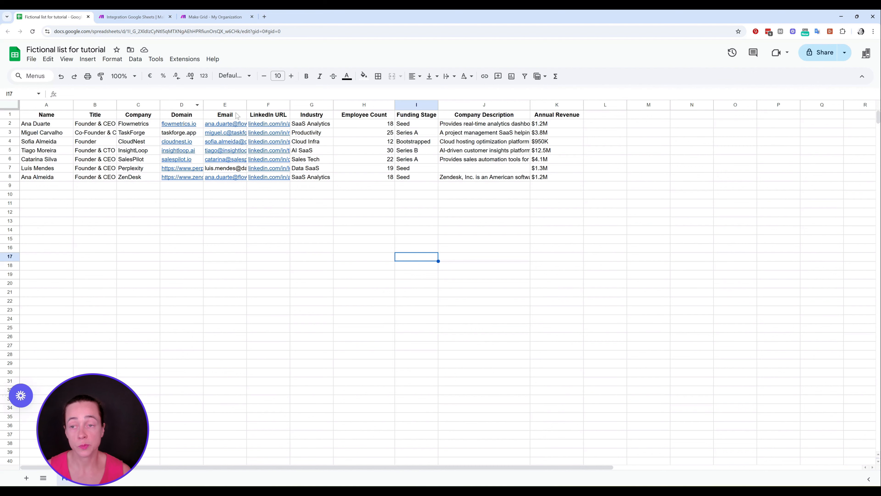
pyautogui.click(134, 17)
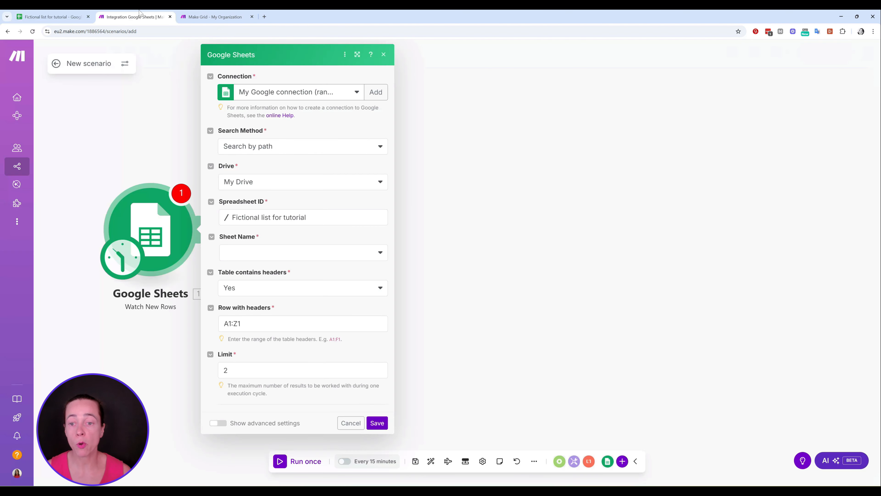
pyautogui.click(287, 254)
pyautogui.click(244, 266)
pyautogui.click(52, 17)
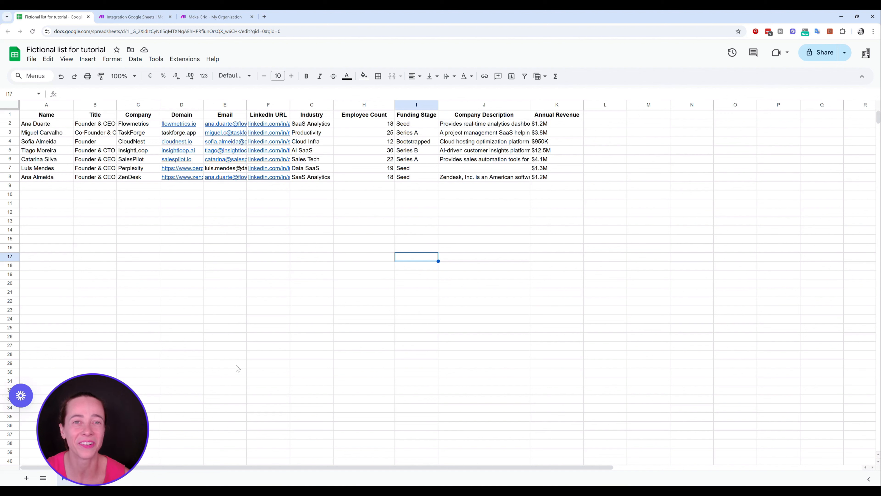
pyautogui.click(140, 14)
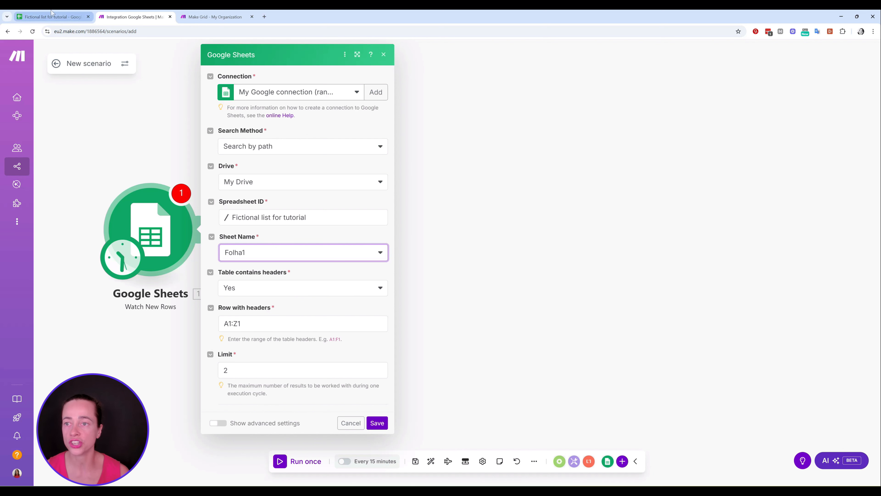
# Check the last header column in the spreadsheet and set the trigger's header row range to A1:K1
pyautogui.click(54, 17)
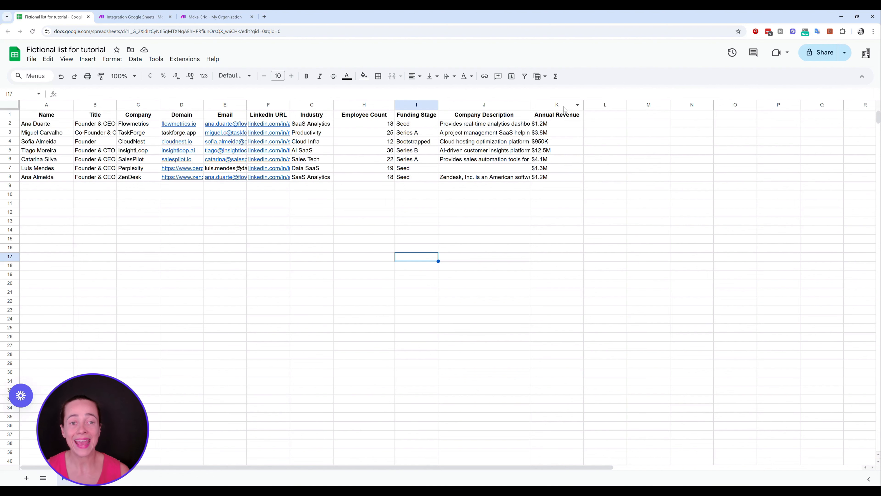
pyautogui.click(130, 16)
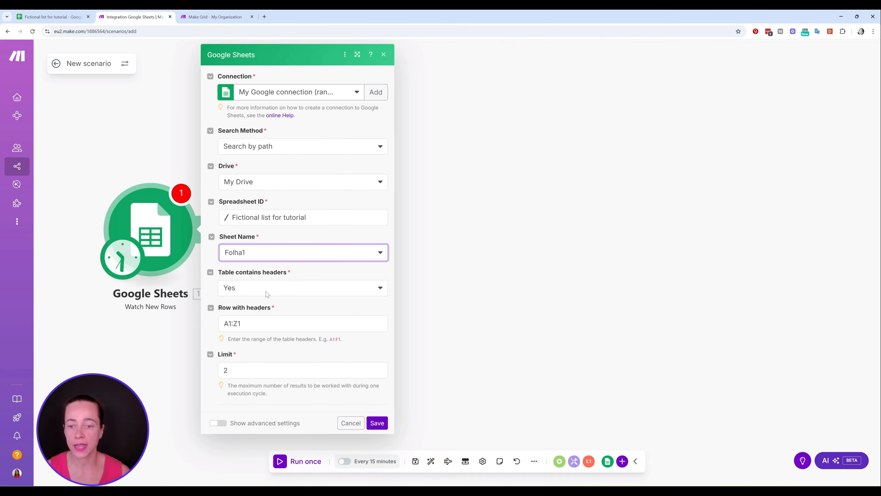
pyautogui.click(239, 324)
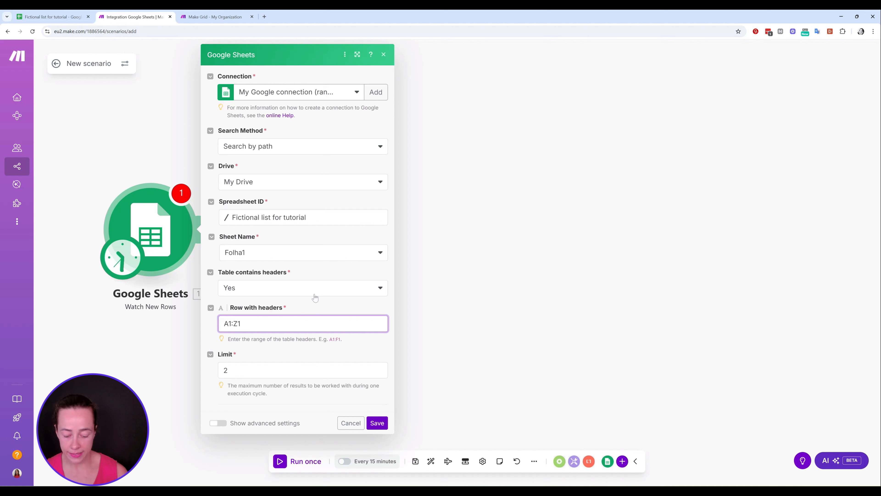
pyautogui.press('BackSpace')
pyautogui.write('K')
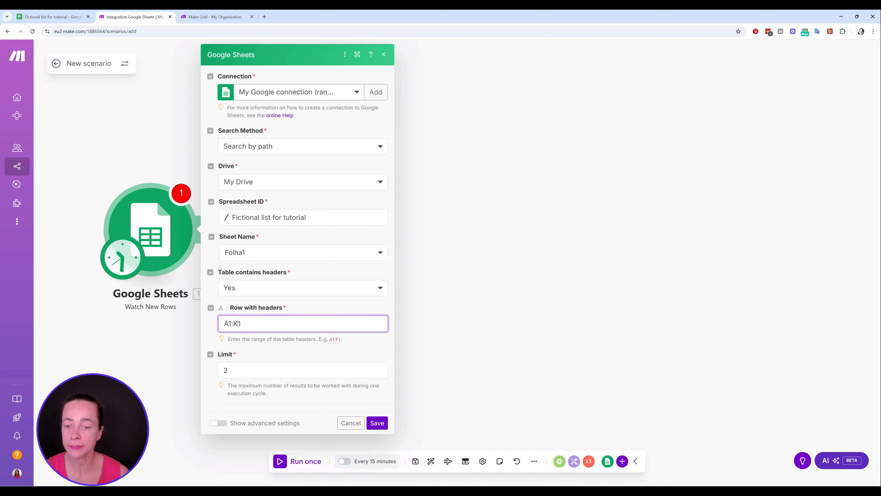
# Set the result limit per execution cycle to 1 and save the Watch New Rows settings
pyautogui.click(229, 370)
pyautogui.press('BackSpace')
pyautogui.write('1')
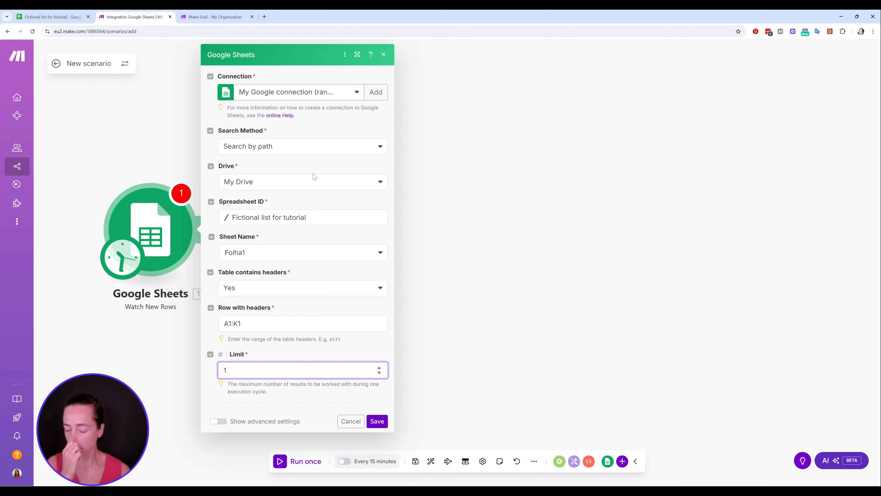
pyautogui.click(377, 421)
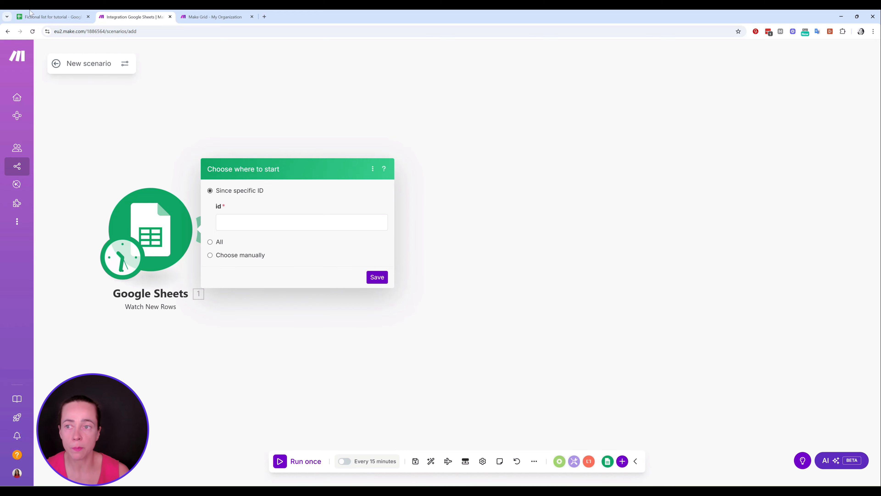
# Set the trigger to start from the manually chosen ZenDesk row, checking that row in the spreadsheet, and save the starting point
pyautogui.click(39, 17)
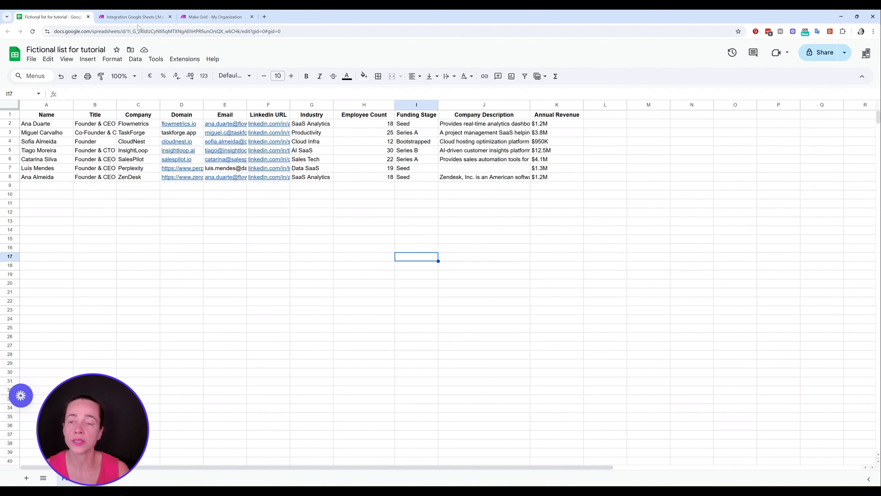
pyautogui.click(134, 16)
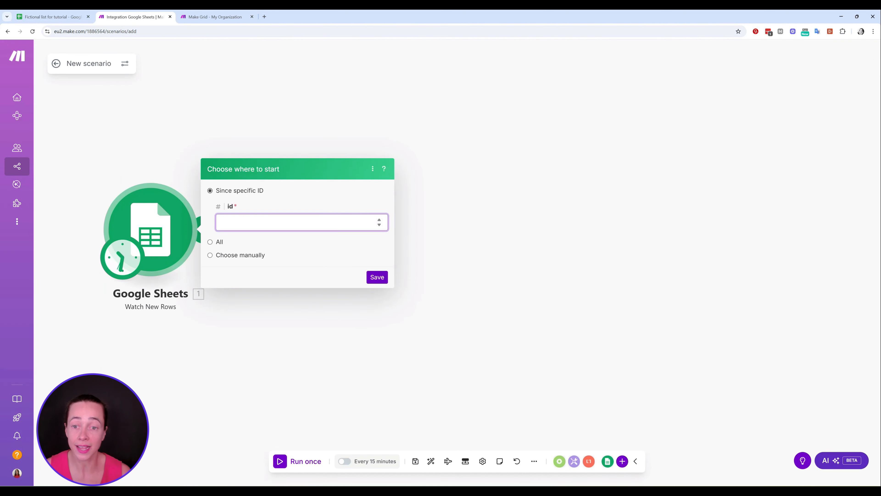
pyautogui.write('-1')
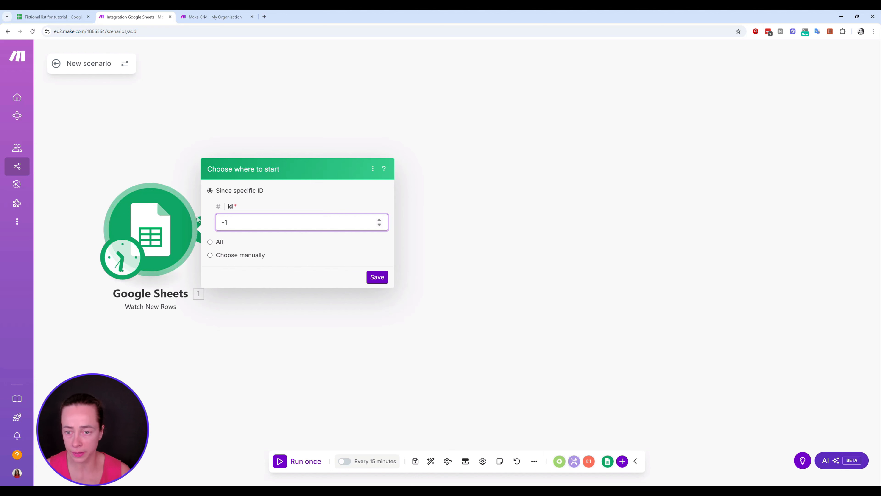
pyautogui.click(210, 256)
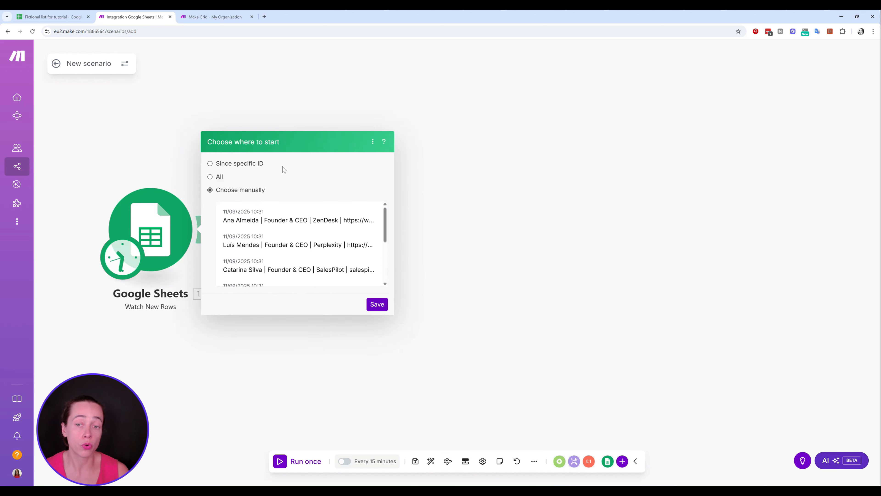
pyautogui.click(255, 215)
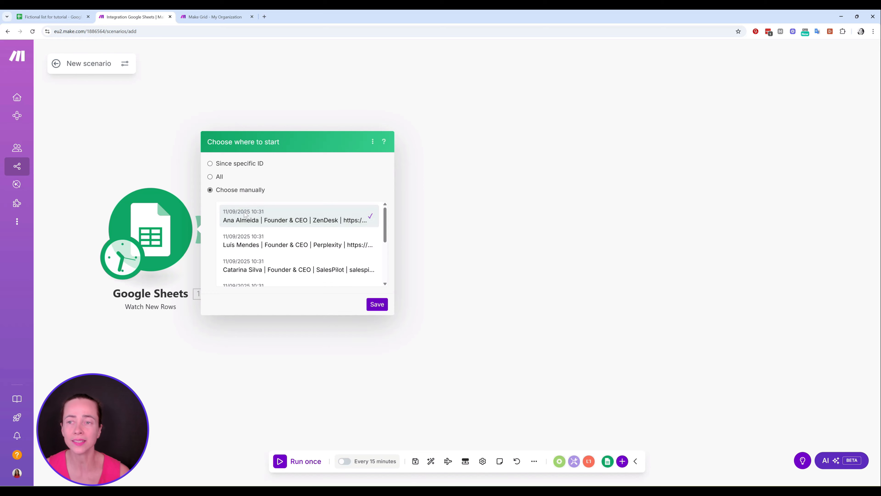
pyautogui.click(52, 16)
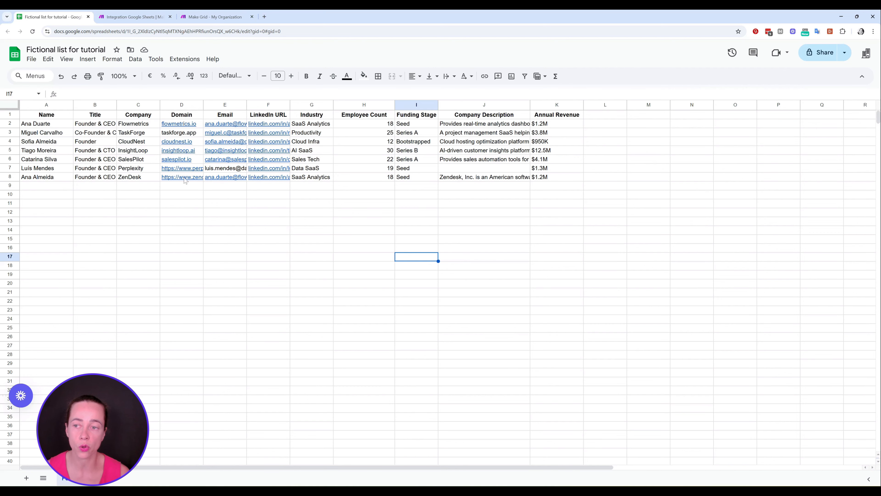
pyautogui.click(383, 308)
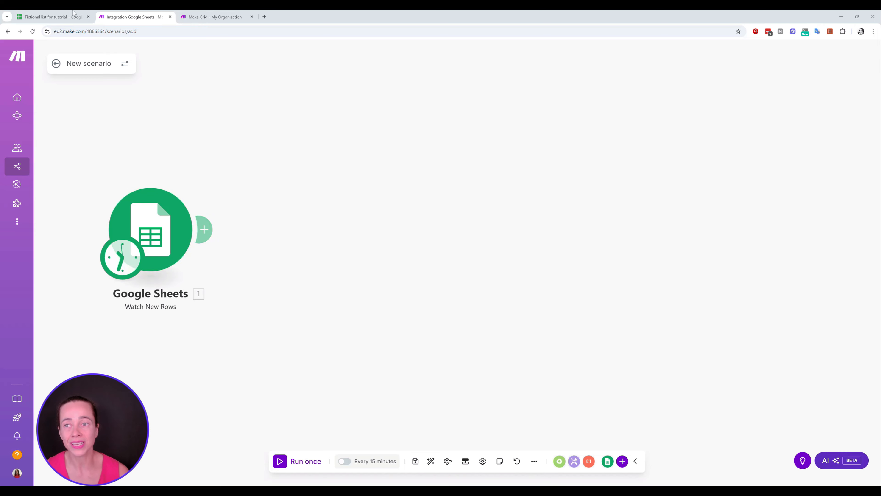
# Review the contact rows in the spreadsheet, and add a Perplexity AI Create a Chat Completion module after the Google Sheets trigger in Make
pyautogui.click(52, 17)
pyautogui.click(484, 196)
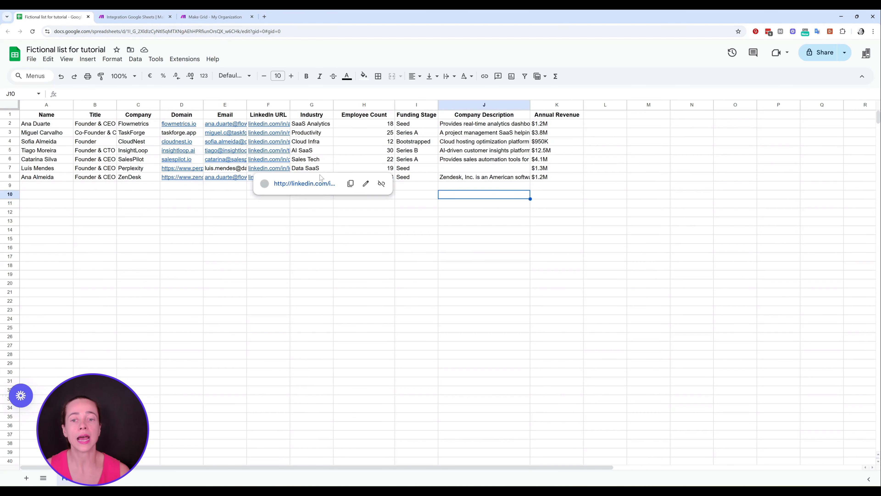
pyautogui.click(335, 255)
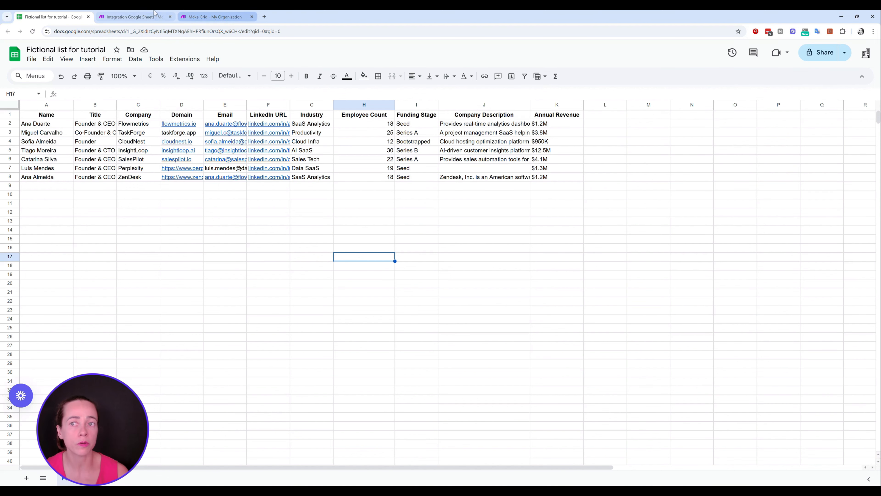
pyautogui.click(133, 17)
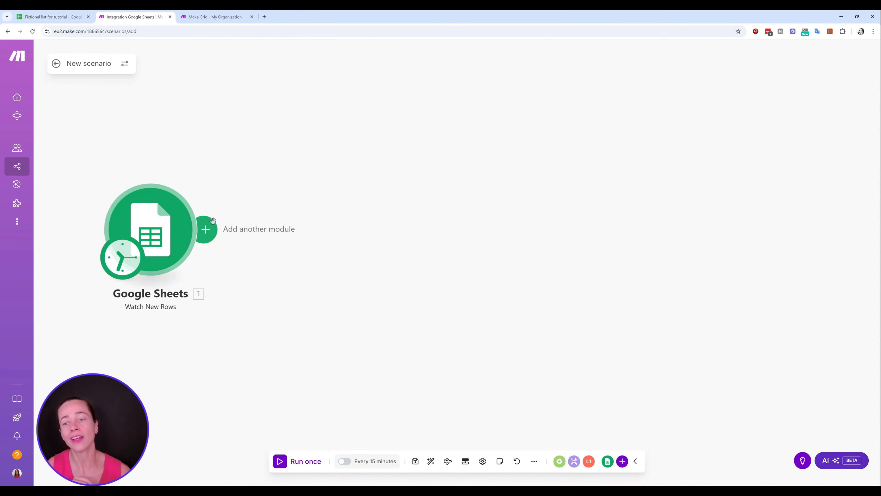
pyautogui.click(205, 229)
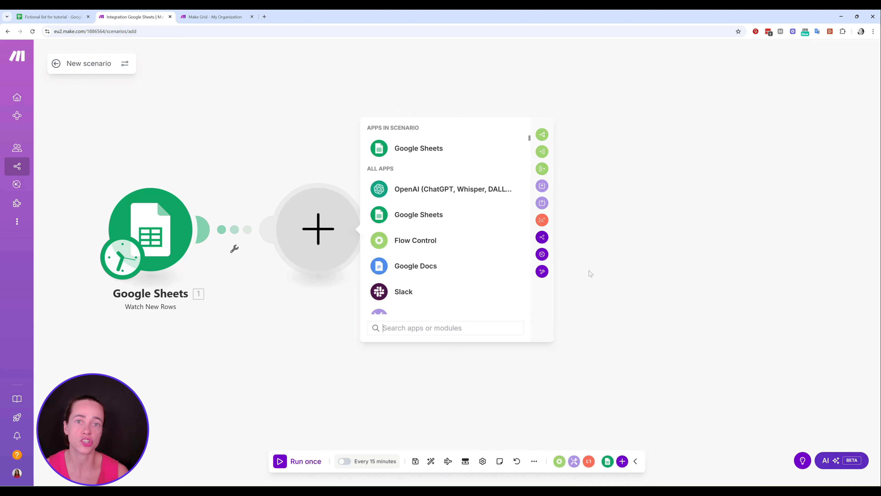
pyautogui.click(456, 326)
pyautogui.write('per')
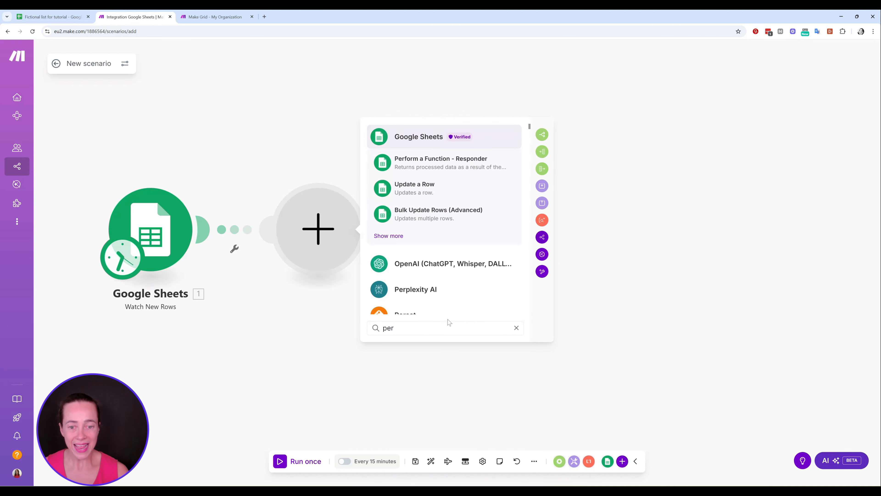
pyautogui.click(448, 286)
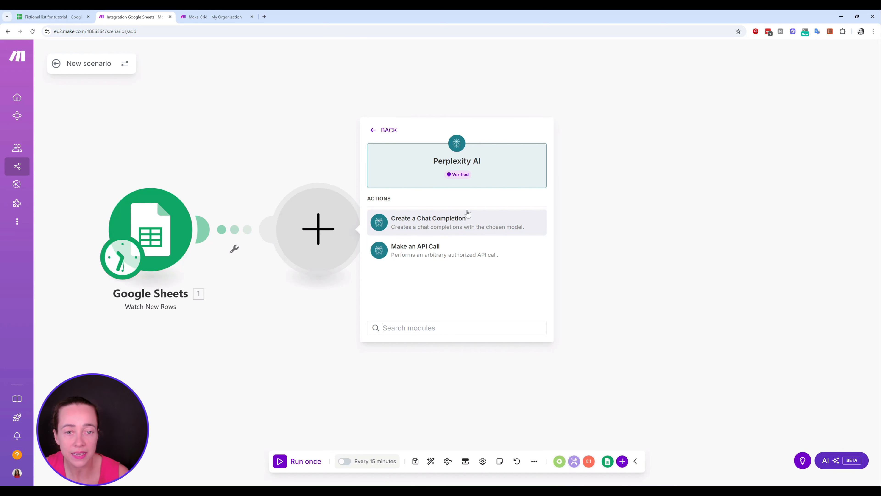
pyautogui.click(459, 222)
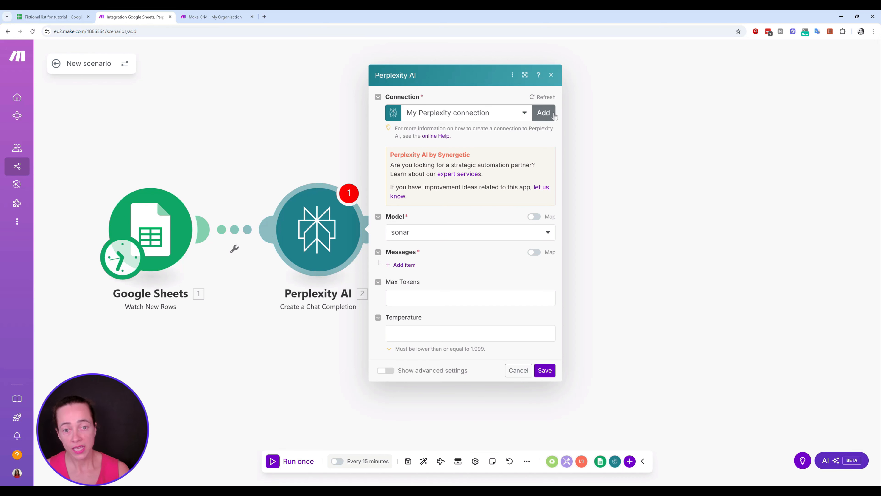
# Choose the sonar model for the Perplexity AI module and add one message item with the System role
pyautogui.click(460, 232)
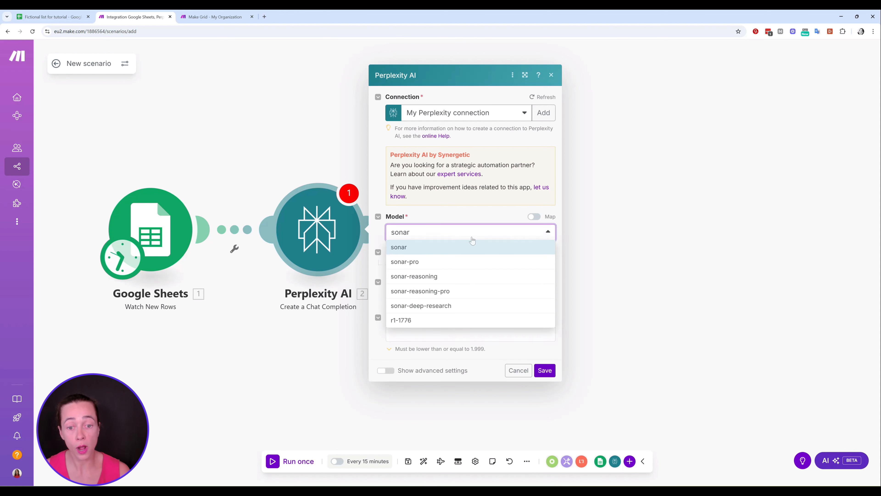
pyautogui.click(436, 247)
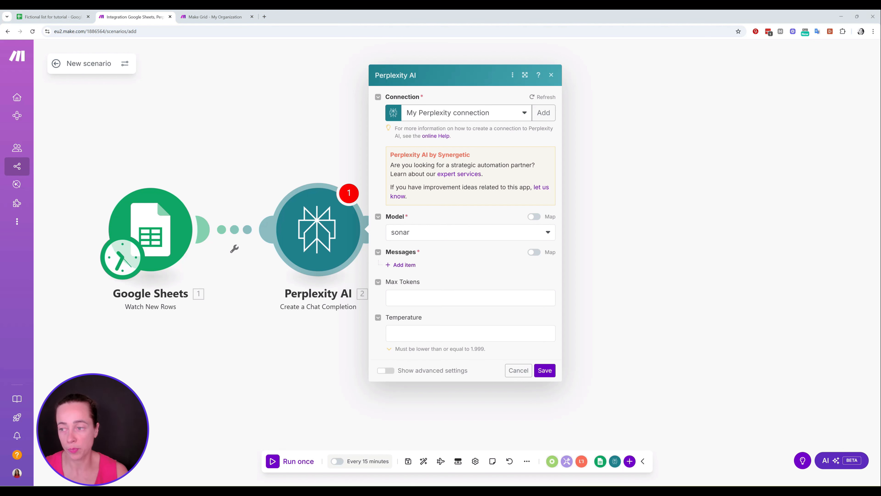
pyautogui.click(402, 265)
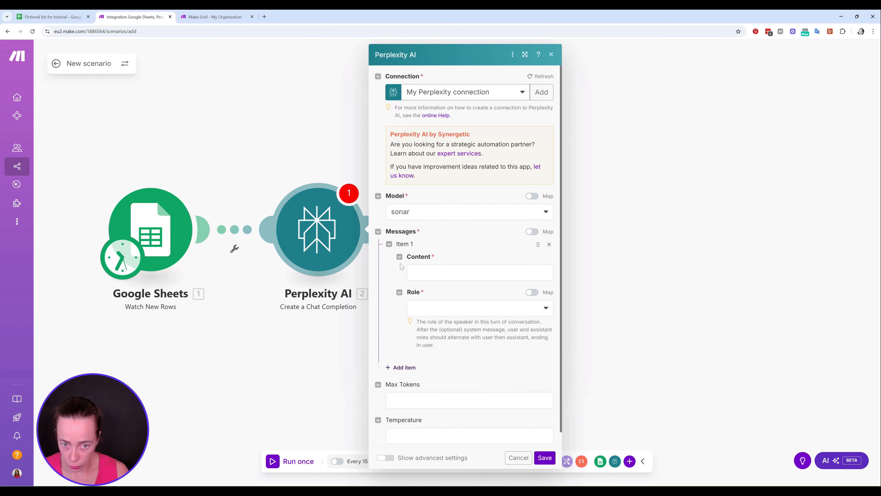
pyautogui.click(447, 307)
pyautogui.click(438, 354)
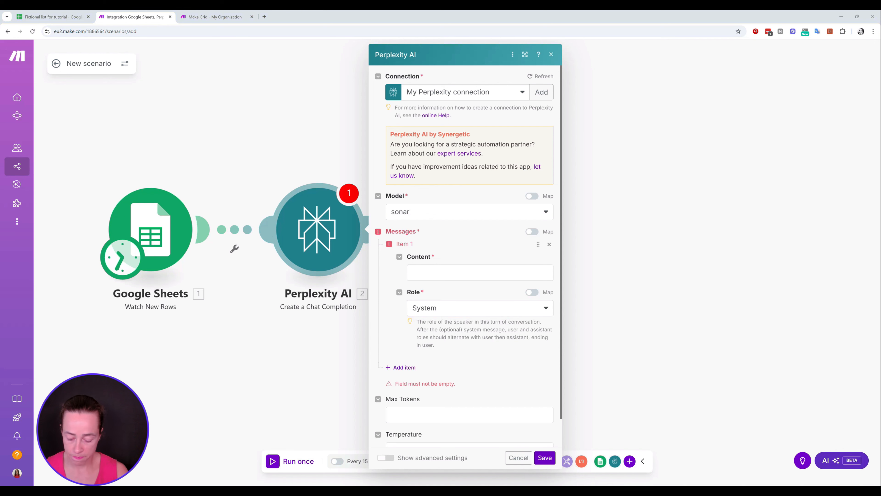
# Paste the data enrichment prompt into the System message's content, with mapped Company (C) and Domain (D) fields and a JSON output schema
pyautogui.click(492, 272)
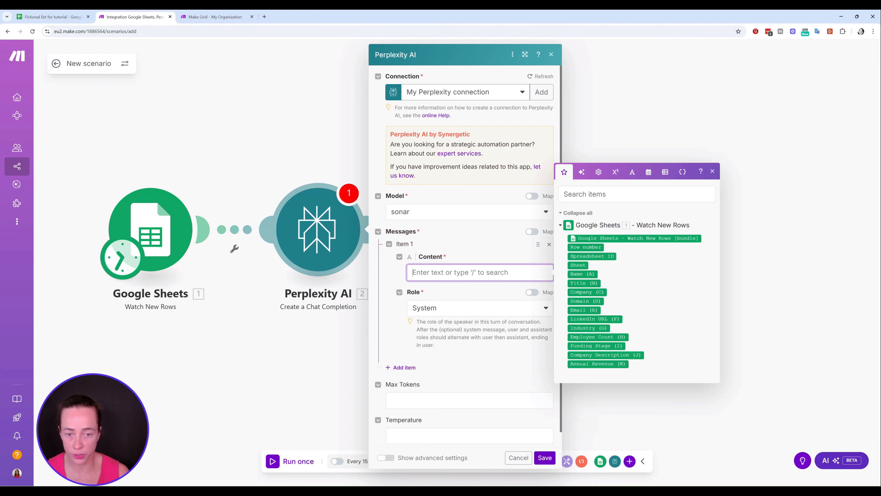
pyautogui.hotkey('ctrl', 'v')
pyautogui.scroll(2, 482, 385)
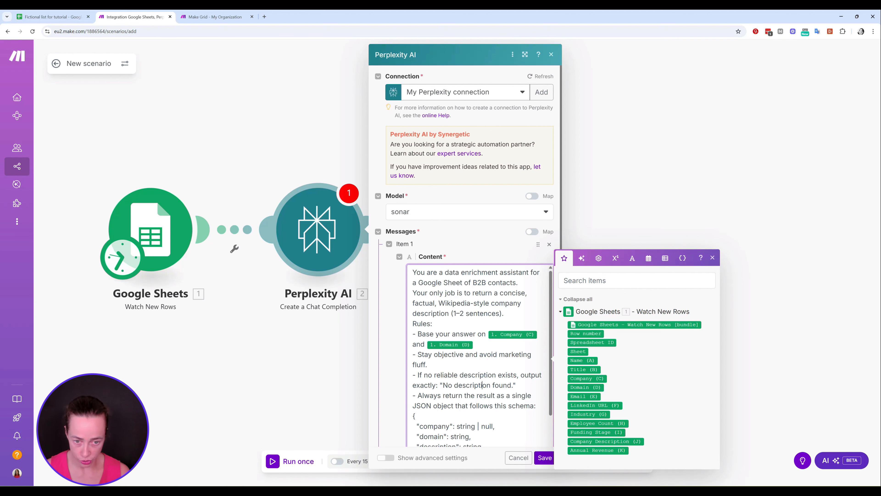
# Compare the prompt's Company and Domain mappings with the spreadsheet's columns, and examine its fallback rule for missing descriptions
pyautogui.click(53, 17)
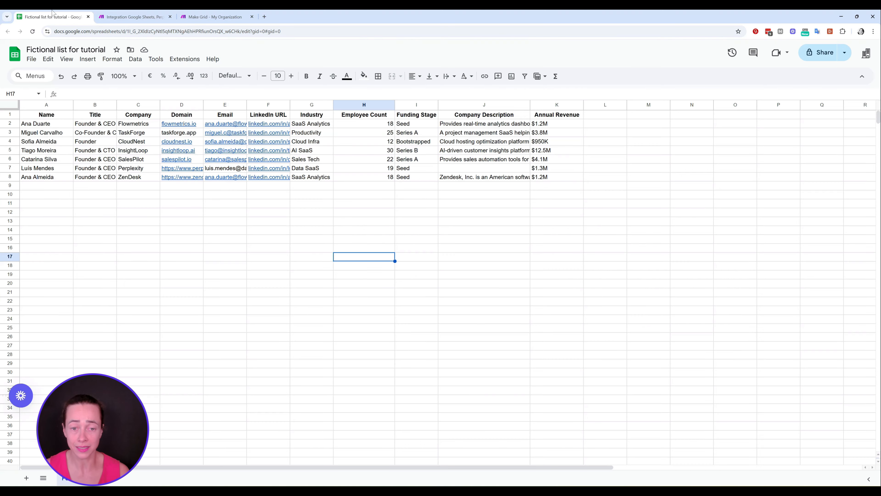
pyautogui.click(461, 178)
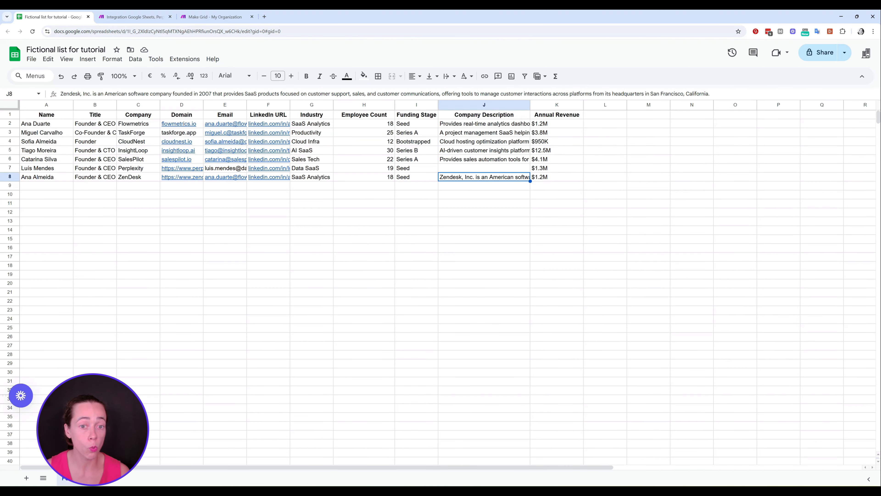
pyautogui.doubleClick(469, 178)
pyautogui.click(443, 232)
pyautogui.click(134, 17)
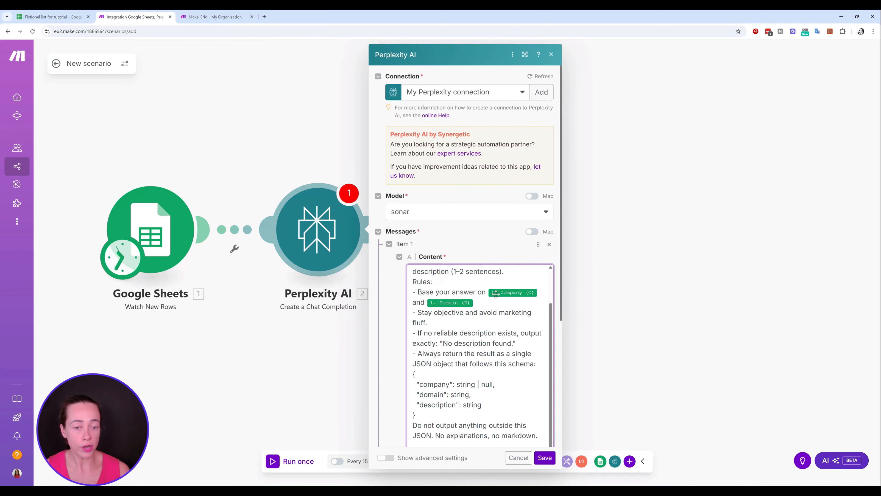
pyautogui.click(509, 294)
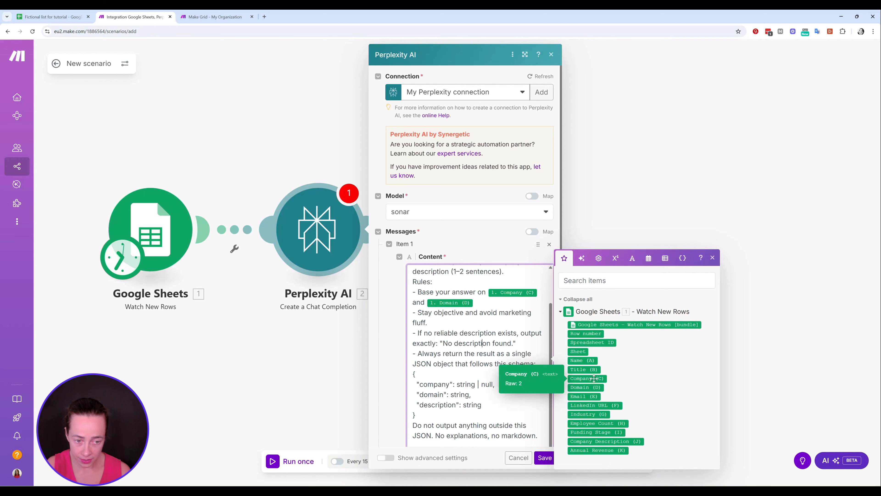
pyautogui.click(53, 17)
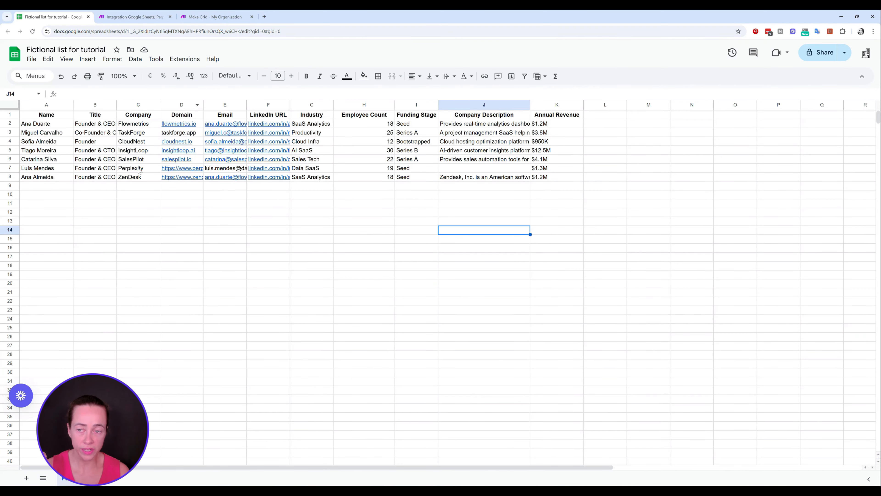
pyautogui.click(144, 16)
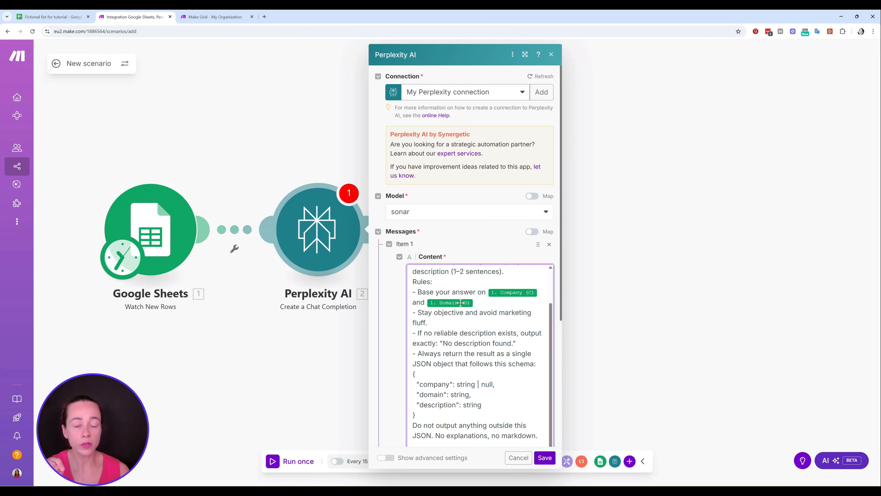
pyautogui.click(74, 12)
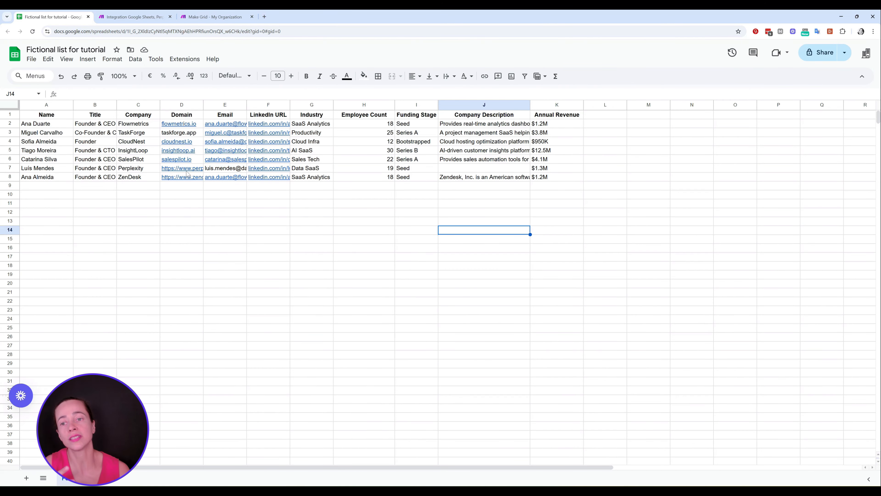
pyautogui.click(123, 17)
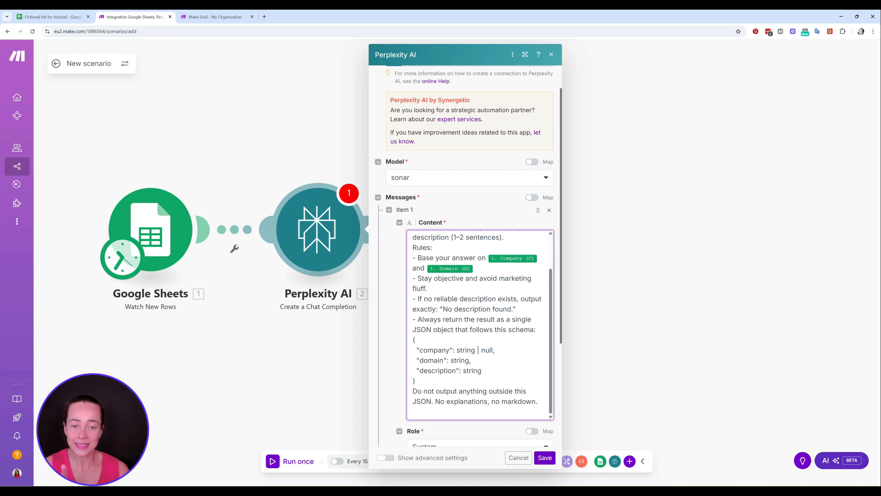
pyautogui.moveTo(448, 309); pyautogui.dragTo(513, 309)
pyautogui.click(519, 308)
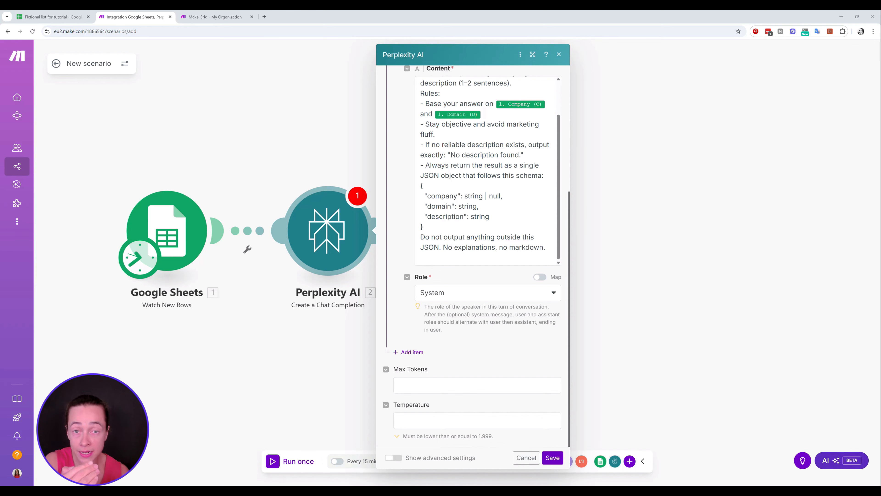
# Examine ZenDesk's company description in the spreadsheet as an output example, and reread the full System prompt in Make
pyautogui.click(63, 16)
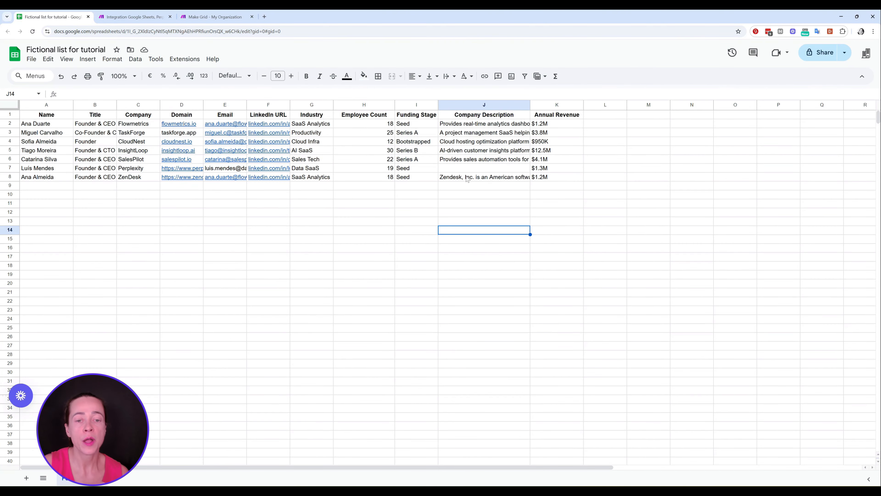
pyautogui.click(468, 179)
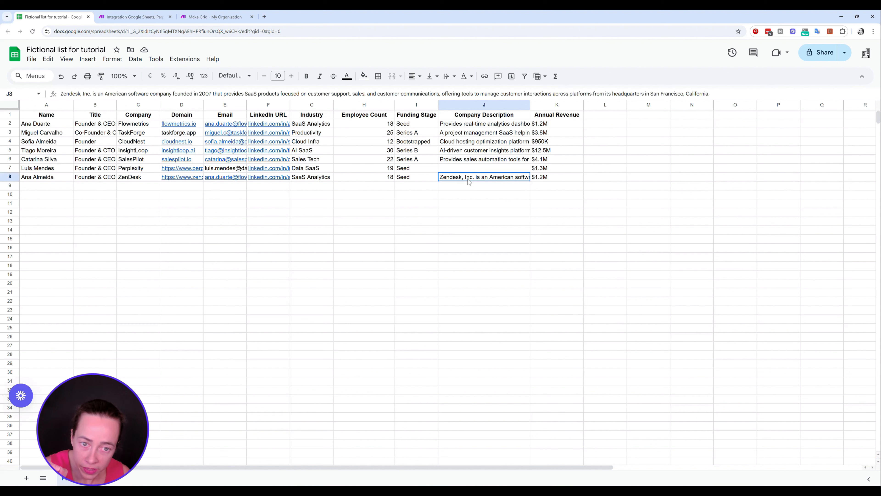
pyautogui.press('Return')
pyautogui.click(263, 231)
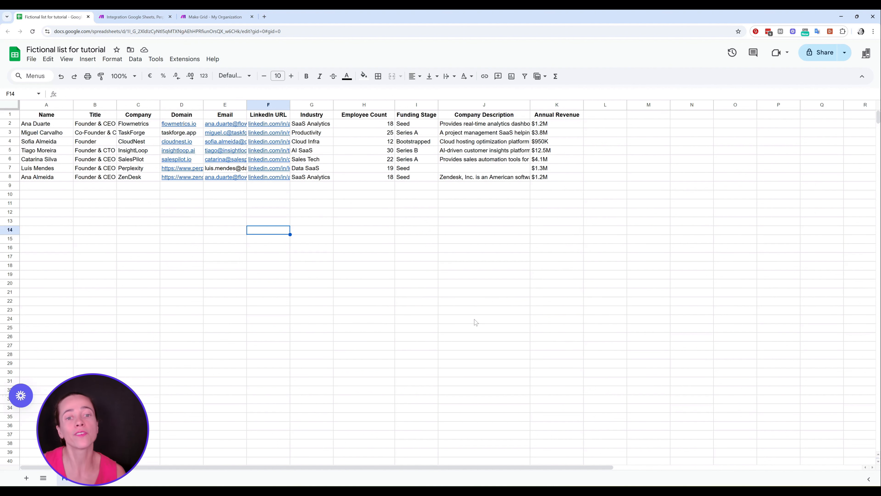
pyautogui.click(135, 17)
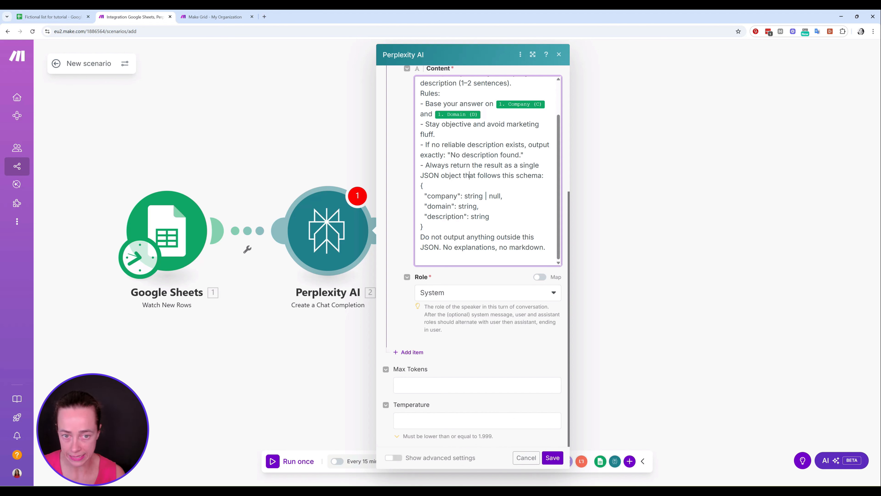
pyautogui.scroll(5, 488, 170)
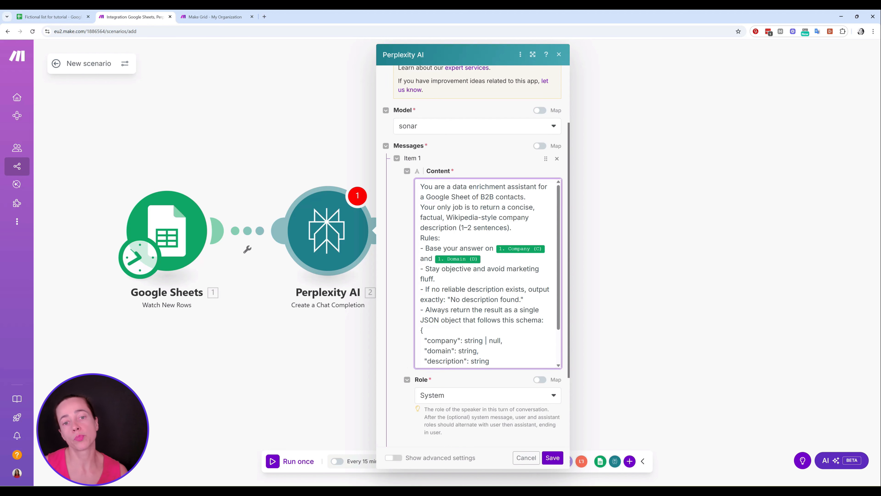
pyautogui.scroll(-6, 487, 271)
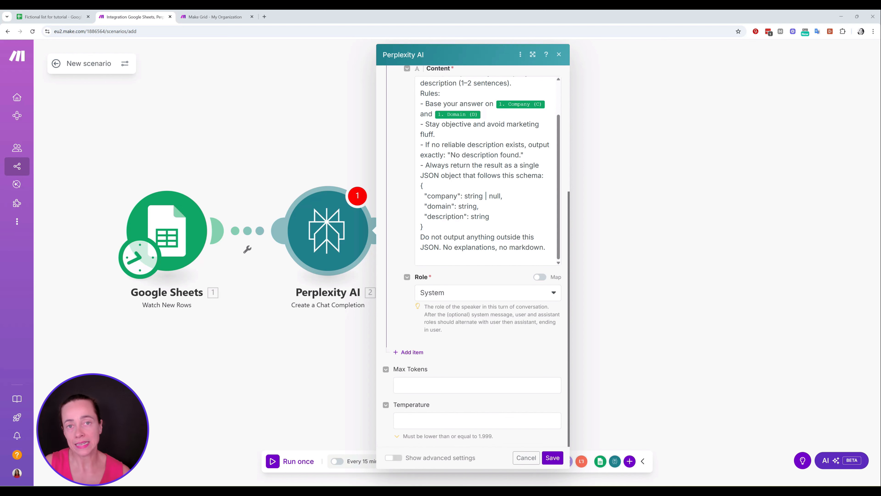
# Add a second message item with the User role to the Perplexity AI module
pyautogui.scroll(5, 488, 171)
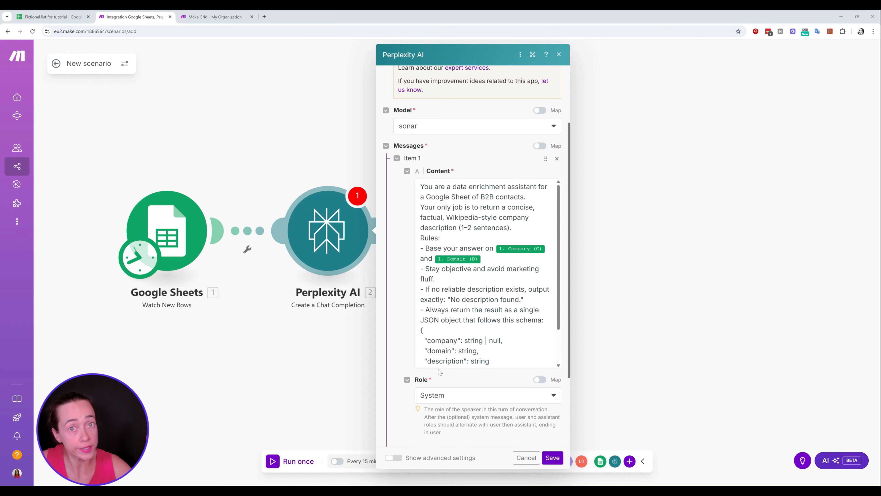
pyautogui.scroll(-5, 438, 369)
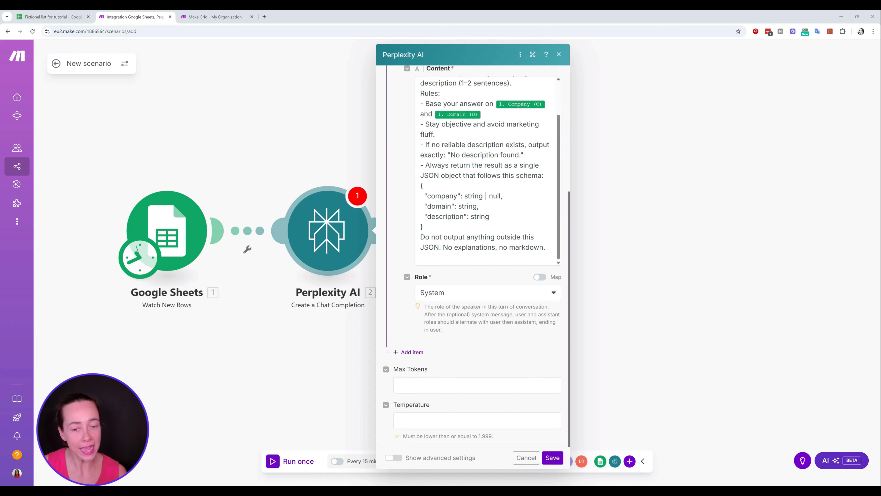
pyautogui.click(407, 352)
pyautogui.scroll(-3, 408, 352)
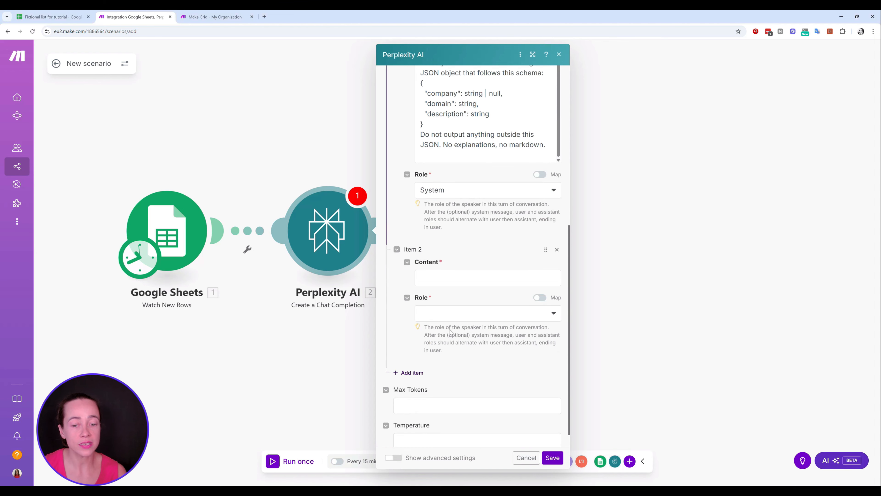
pyautogui.click(445, 316)
pyautogui.click(444, 329)
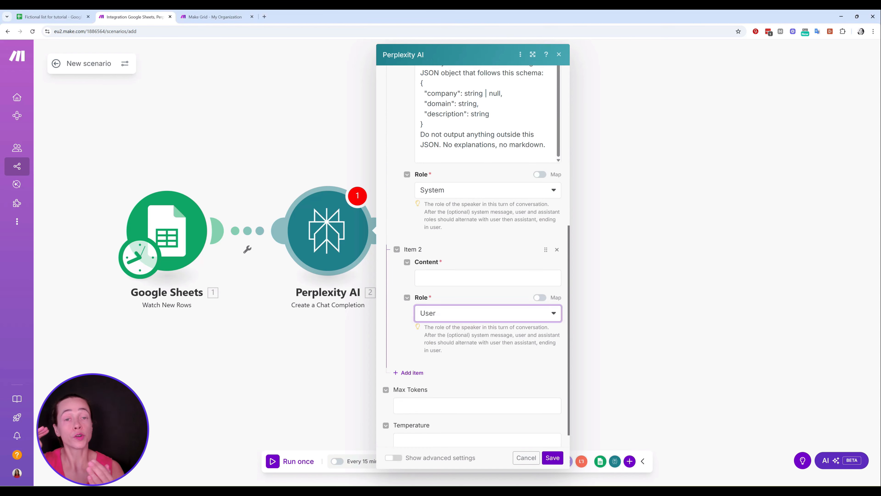
# Fill the User message's content with the company lookup task, mapped Company (C) and Domain (D) fields, and a "No description found." JSON fallback
pyautogui.click(461, 278)
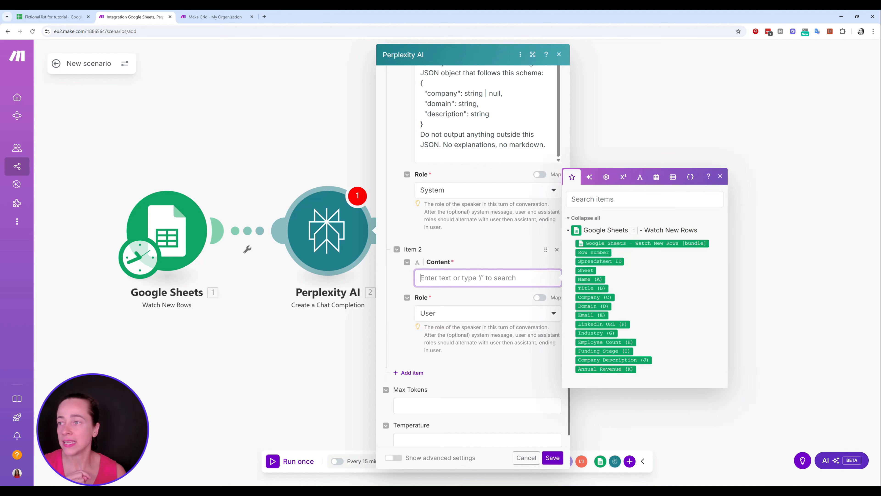
pyautogui.hotkey('alt', 'Tab')
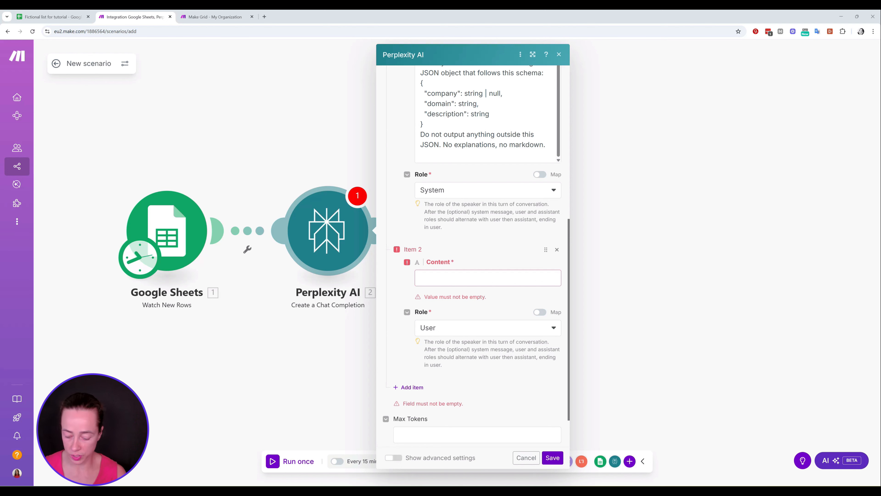
pyautogui.hotkey('alt', 'Tab')
pyautogui.write('Spreadsheet row data: - Company: 1. Company (C) - Domain: 1. Domain (D)  Task: Look up the company based on the domain, and return a concise, factual company description in the JSON format described above. If nothing is found, return: {   "company": "1. Company (C)",   "domain": "1. Domain (D)",   "description": "No description found." }')
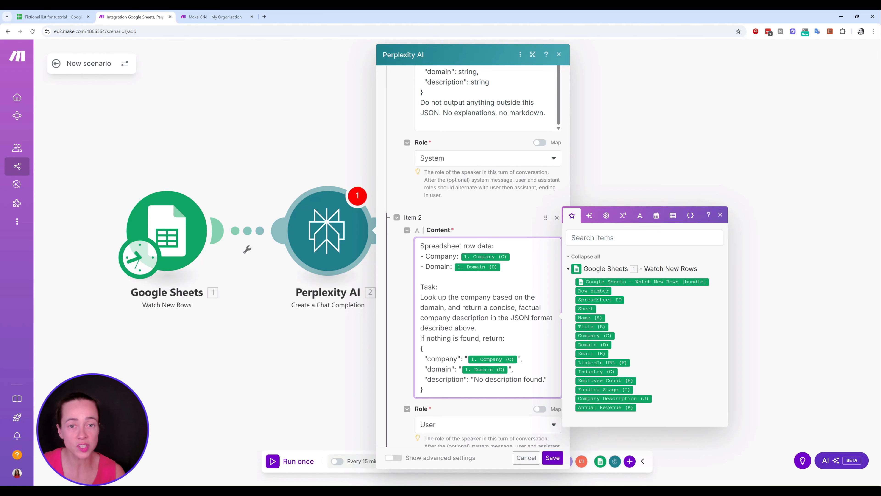
# Review the User message's task and JSON fallback against the System prompt, and compare both with the spreadsheet's columns
pyautogui.scroll(1, 485, 243)
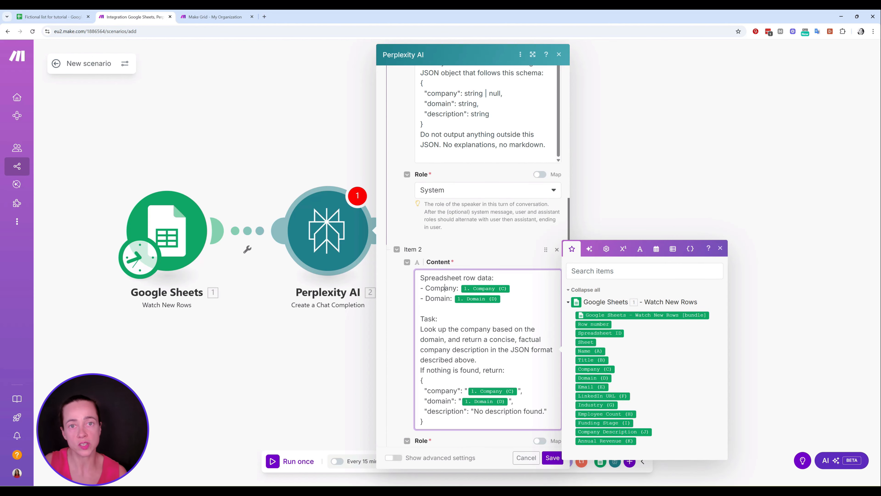
pyautogui.scroll(-2, 486, 243)
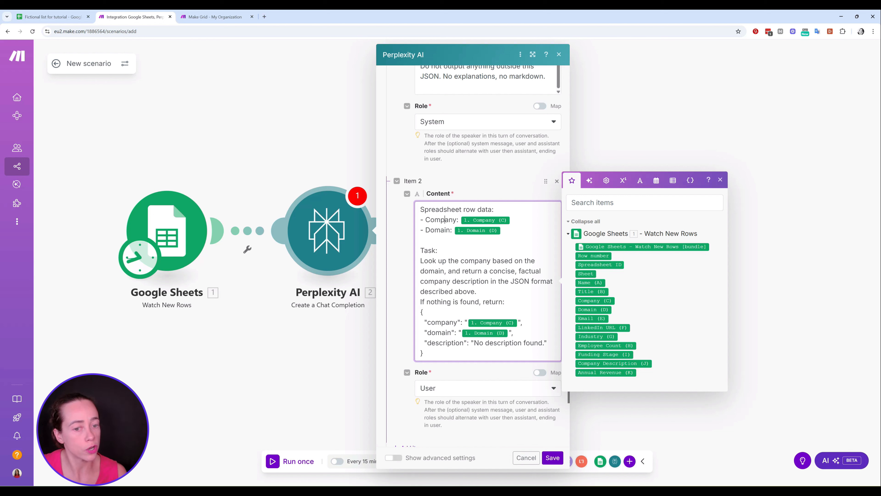
pyautogui.moveTo(464, 343); pyautogui.dragTo(428, 342)
pyautogui.scroll(3, 524, 172)
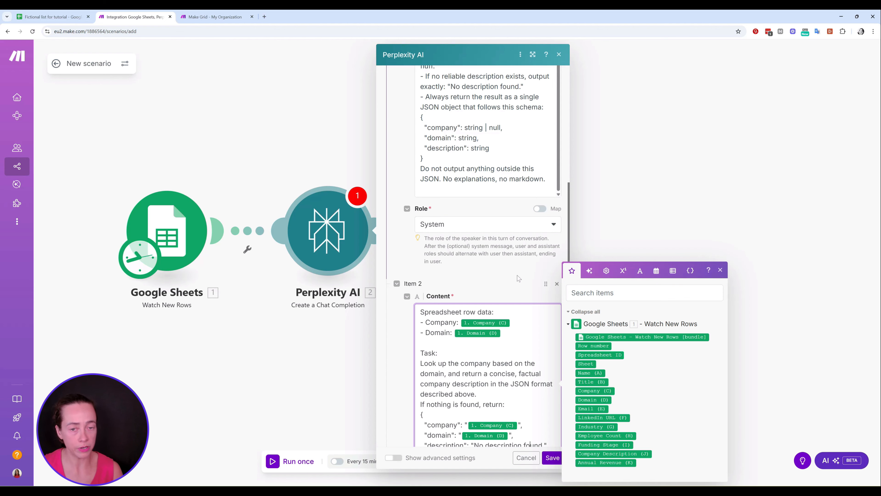
pyautogui.scroll(-5, 517, 276)
pyautogui.click(500, 386)
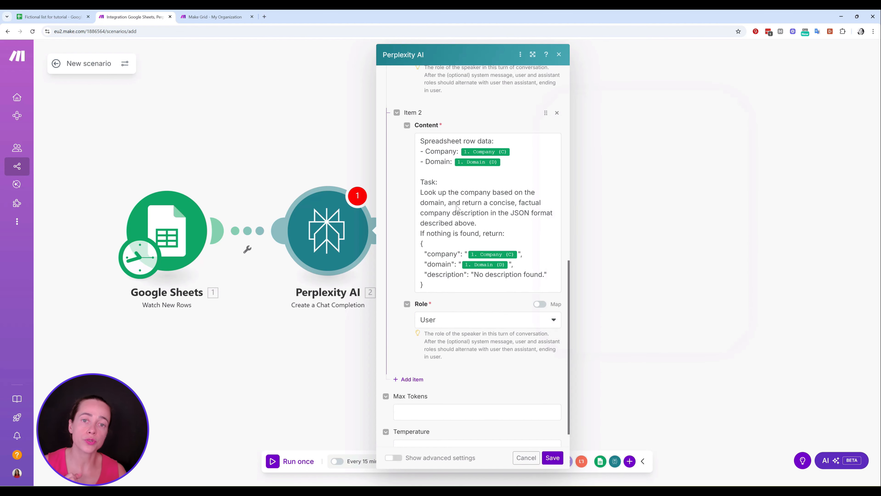
pyautogui.scroll(10, 472, 257)
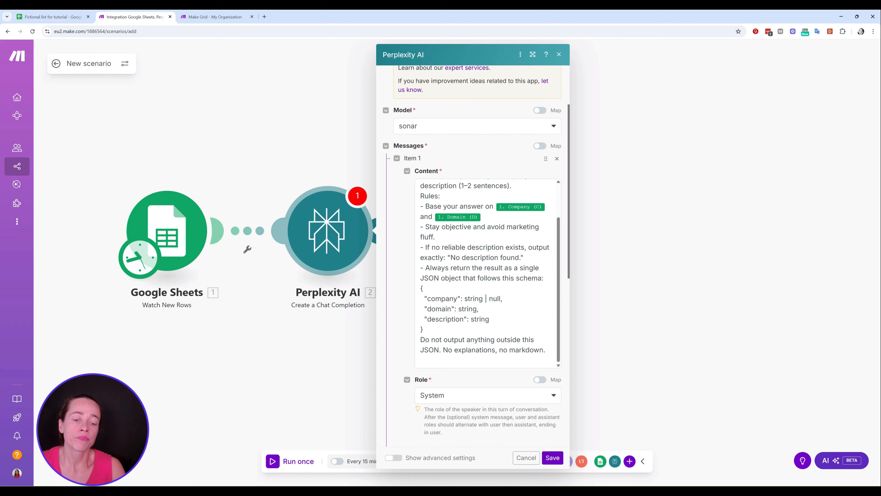
pyautogui.scroll(-10, 472, 250)
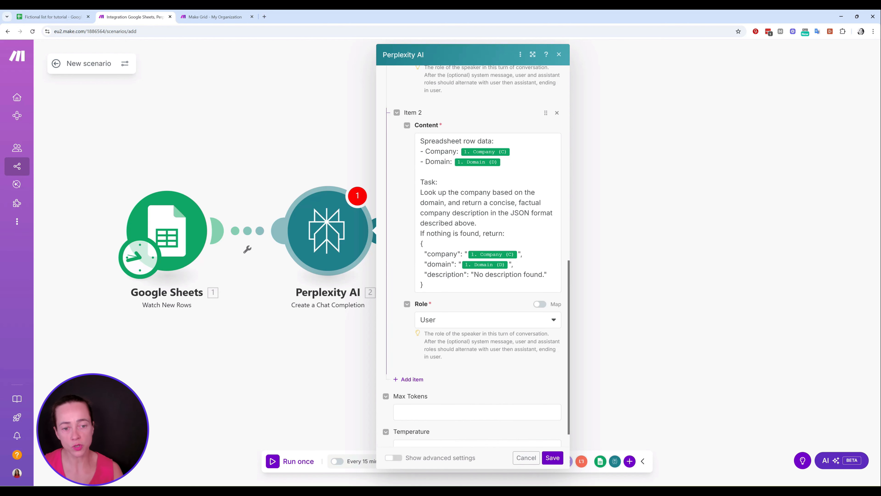
pyautogui.scroll(12, 471, 250)
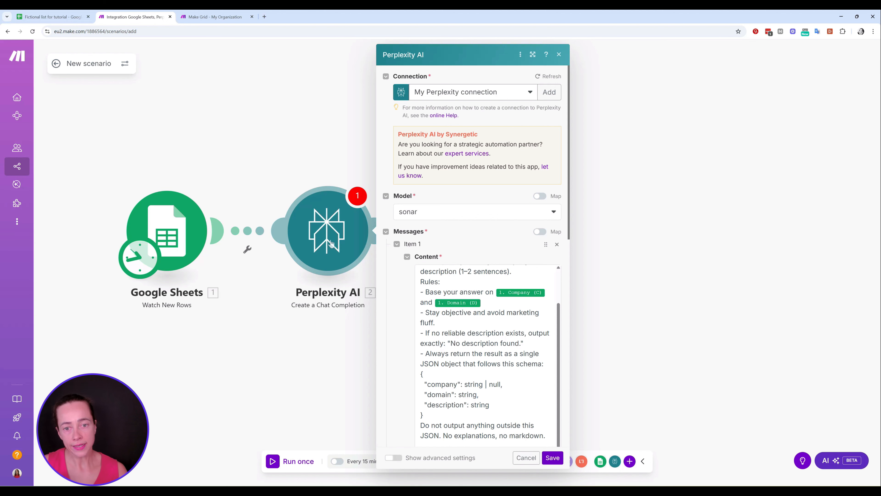
pyautogui.click(72, 14)
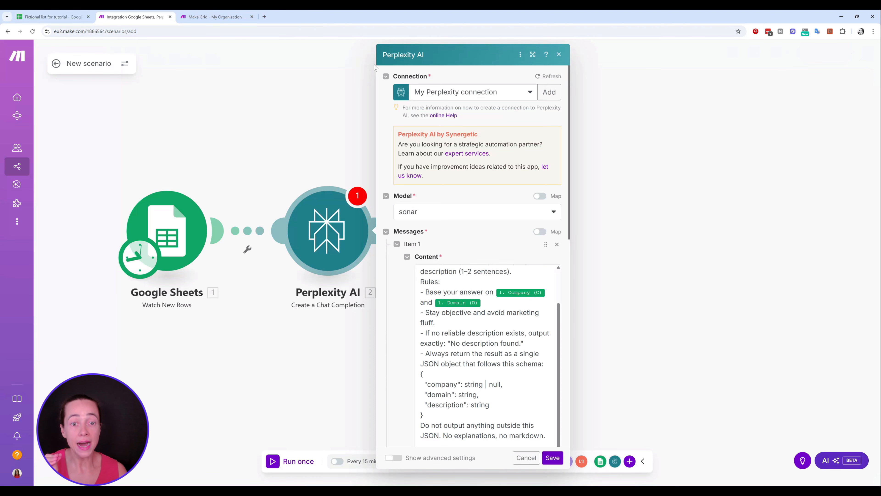
pyautogui.scroll(-2, 448, 257)
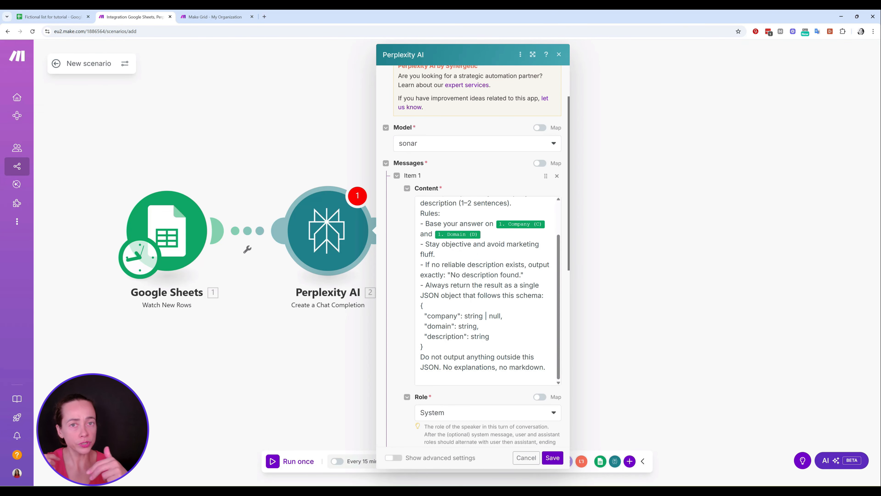
pyautogui.scroll(-2, 471, 257)
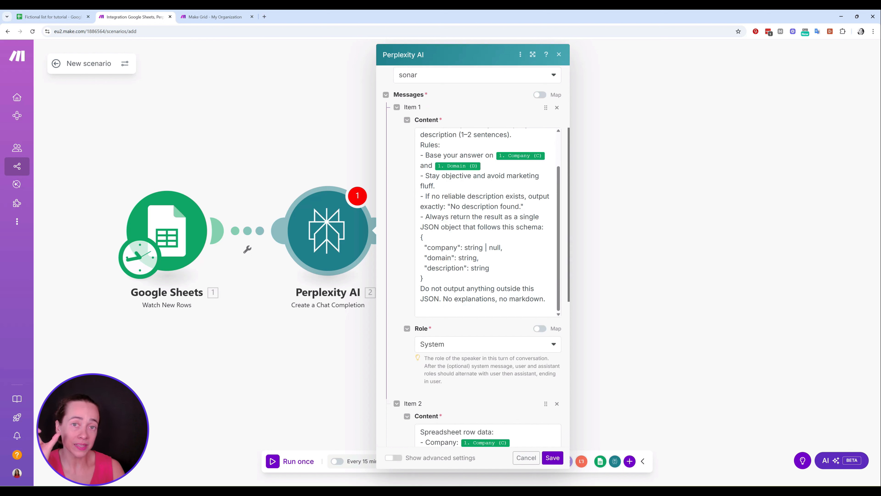
pyautogui.click(52, 17)
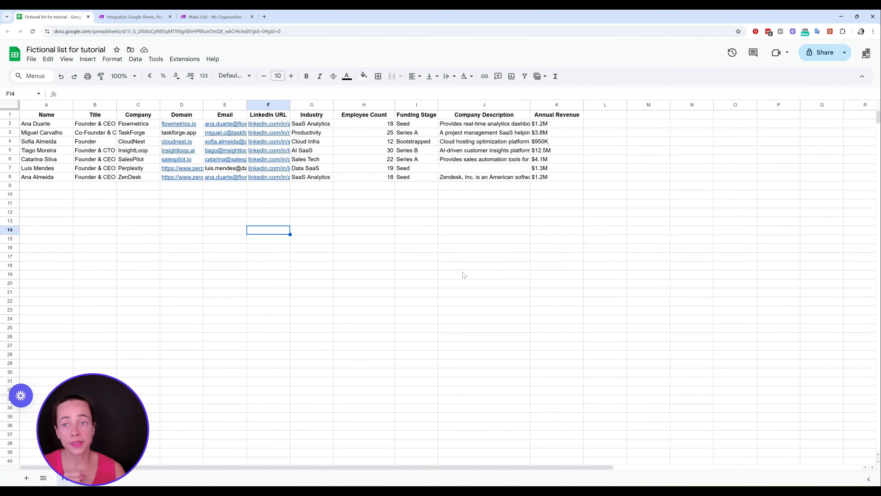
pyautogui.click(132, 16)
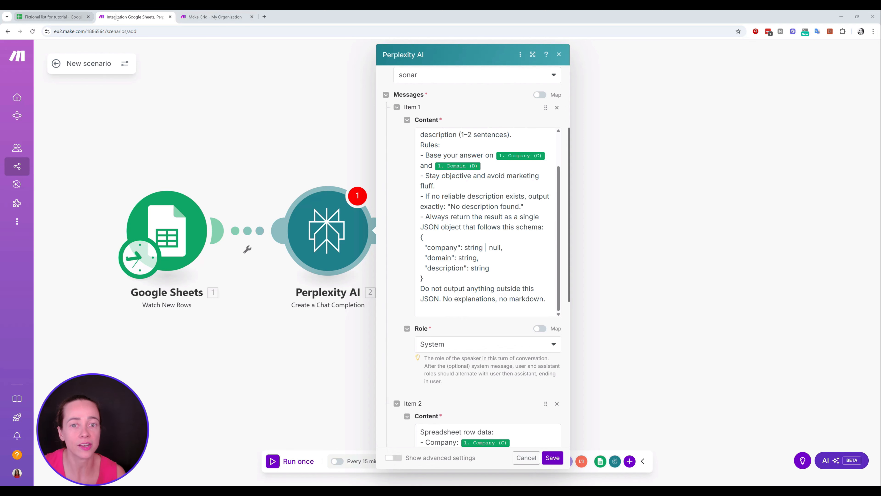
# Write an unstructured example sentence about a Marketing Manager at company XYZ in spreadsheet cell J13, and delete it
pyautogui.click(52, 17)
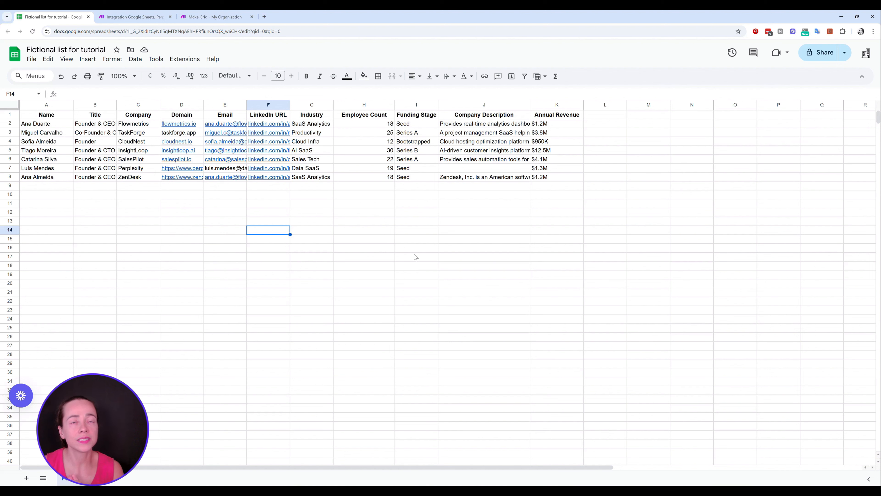
pyautogui.click(455, 222)
pyautogui.write('Maria is a ')
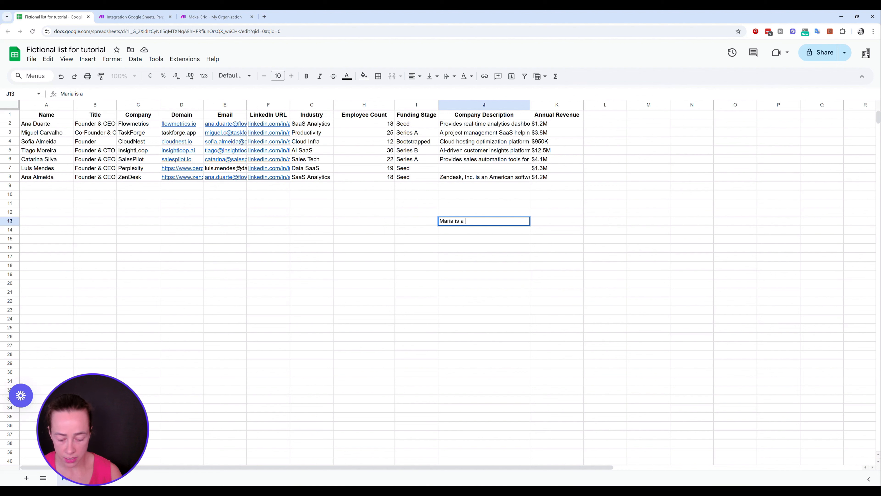
pyautogui.write('Marketing Mnag')
pyautogui.press('BackSpace')
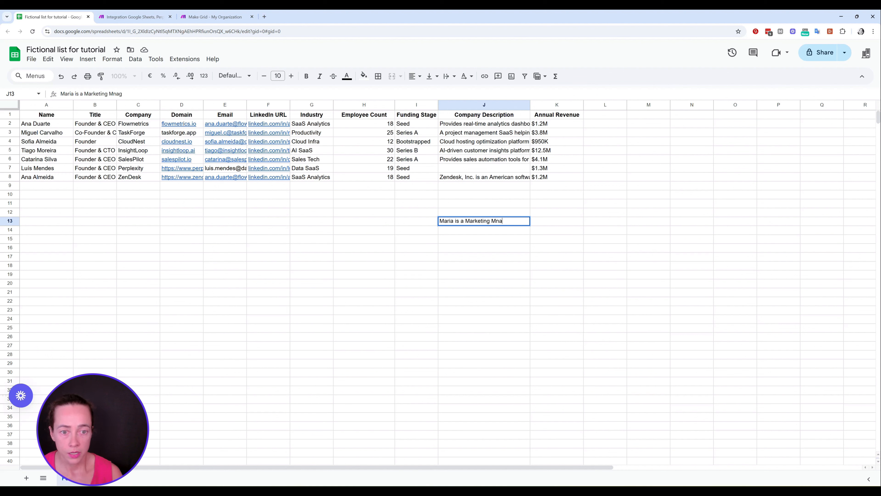
pyautogui.press('BackSpace')
pyautogui.press('BackSpace')
pyautogui.write('anager workin')
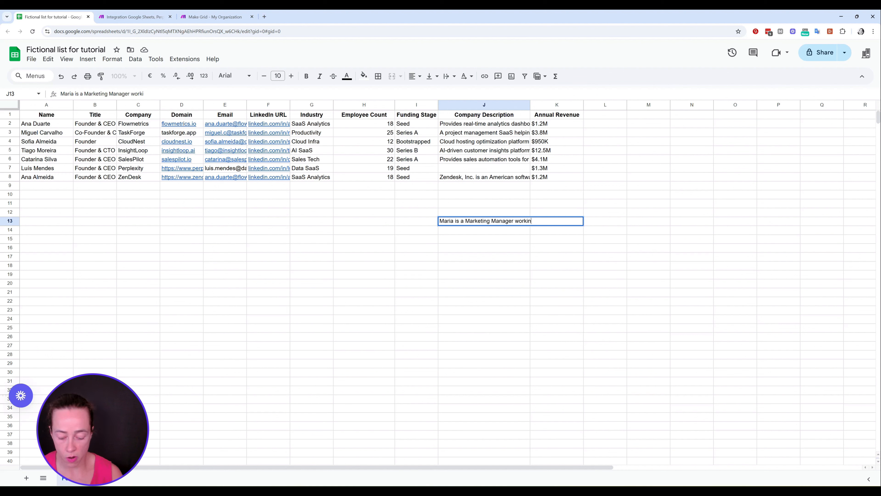
pyautogui.write('g at acompany called XYZ')
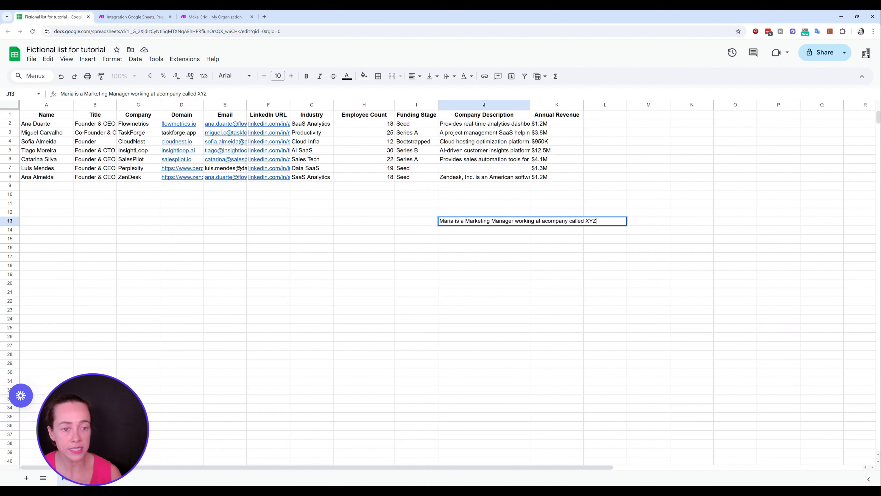
pyautogui.click(539, 277)
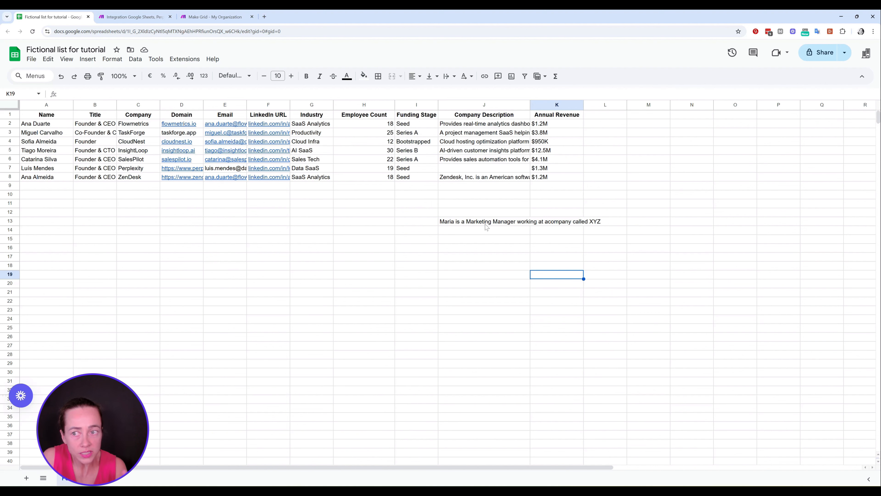
pyautogui.click(482, 225)
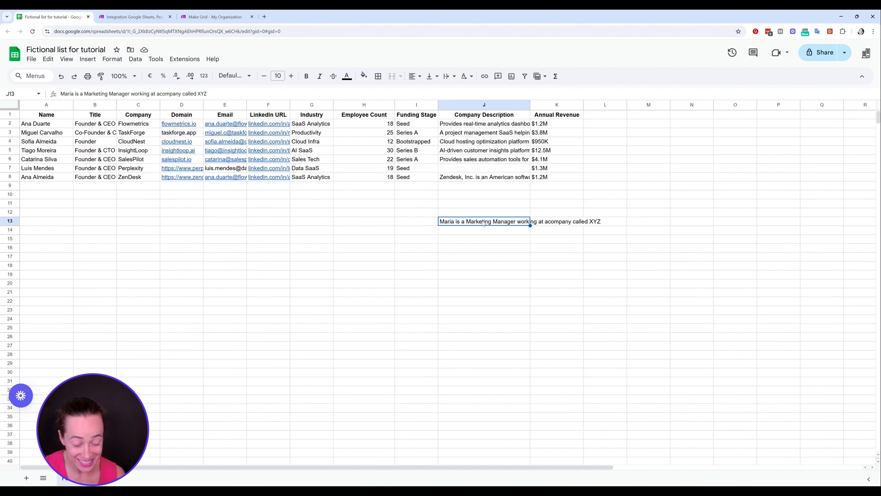
pyautogui.press('Delete')
# Return to the scenario in Make and save the Perplexity AI module's settings
pyautogui.click(132, 17)
pyautogui.scroll(-10, 547, 357)
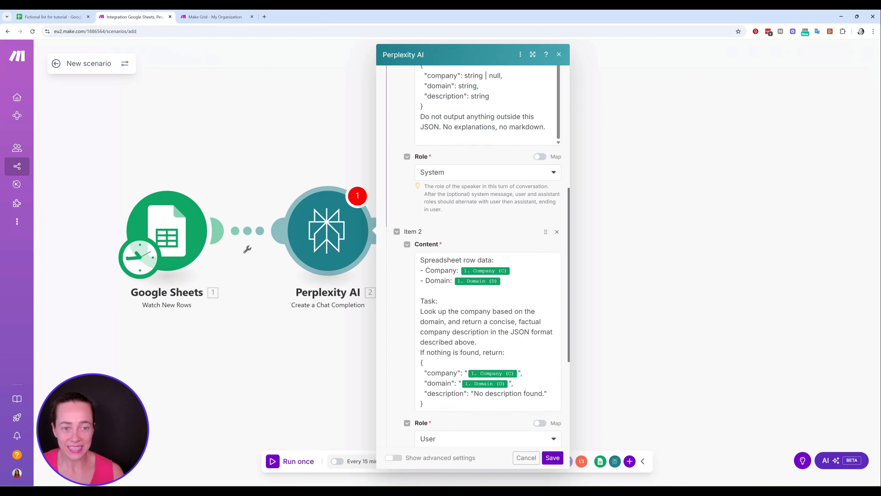
pyautogui.click(553, 457)
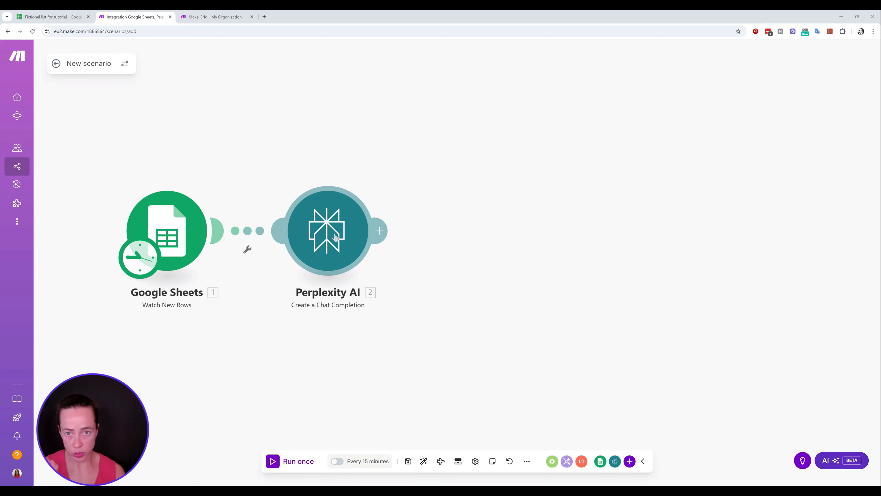
pyautogui.rightClick(335, 237)
pyautogui.click(383, 257)
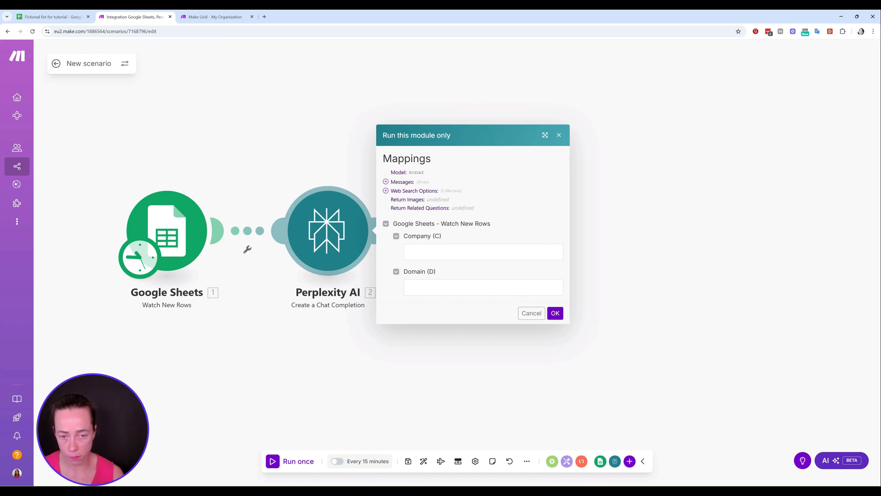
pyautogui.click(484, 252)
pyautogui.write('Google')
pyautogui.press('Tab')
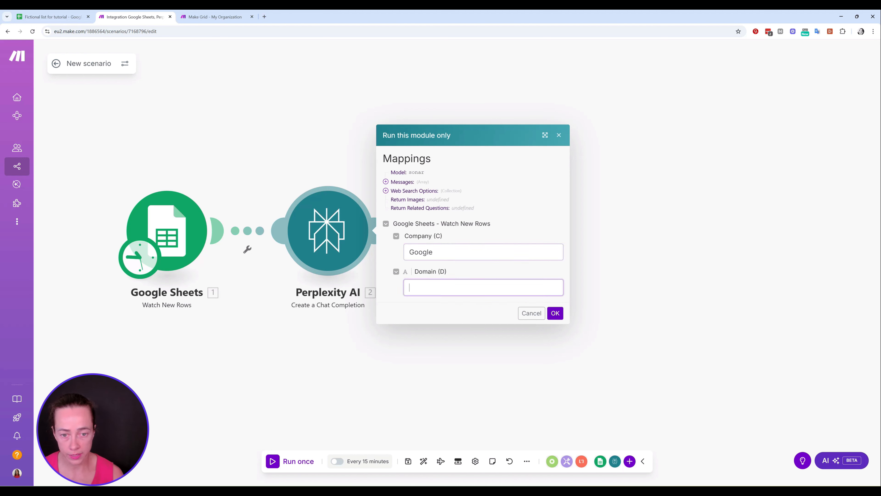
pyautogui.write('www.go')
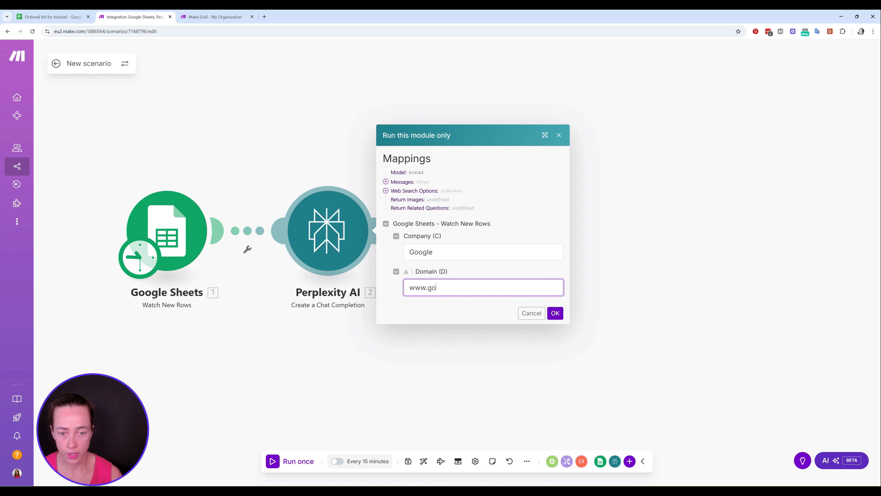
pyautogui.write('ogle.com')
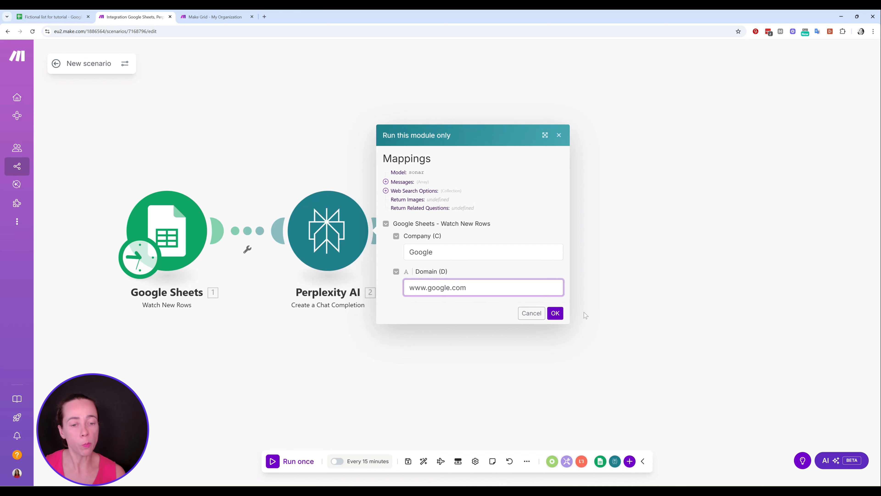
pyautogui.click(555, 313)
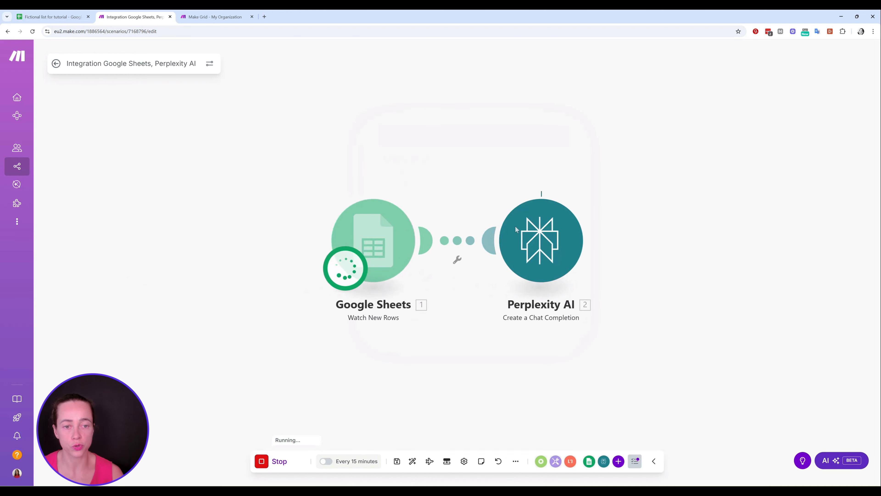
# Examine the JSON message content in the first choice of the Perplexity AI module's output, and close the output
pyautogui.rightClick(523, 346)
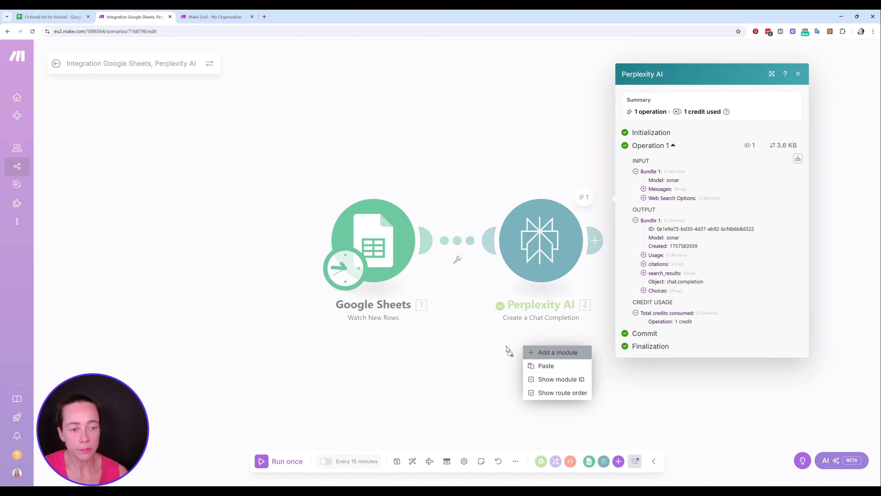
pyautogui.click(678, 292)
pyautogui.click(824, 274)
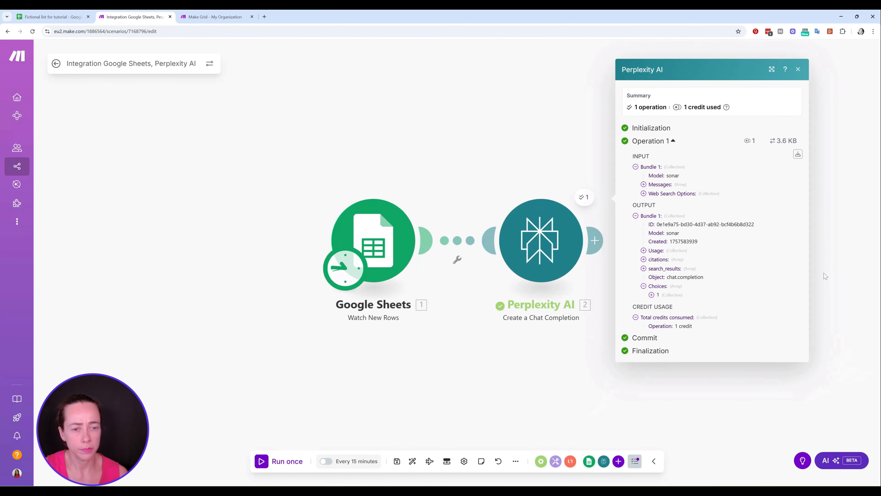
pyautogui.moveTo(825, 274); pyautogui.dragTo(519, 247)
pyautogui.click(352, 281)
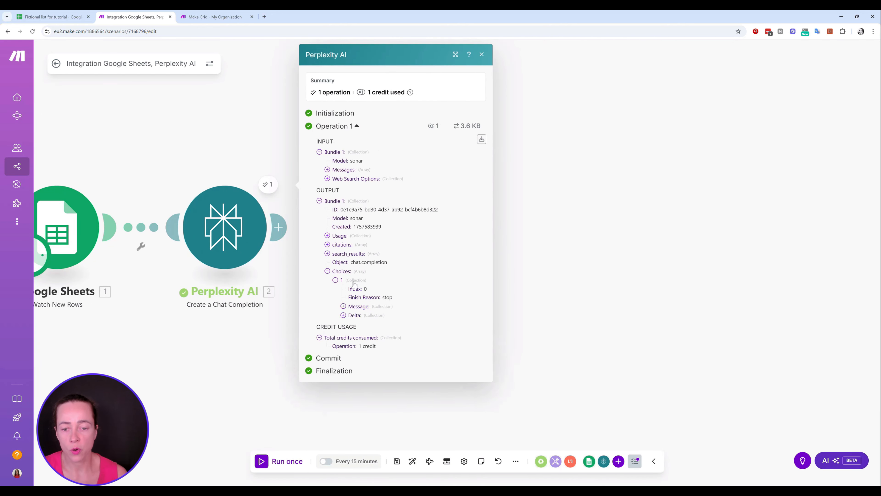
pyautogui.click(383, 307)
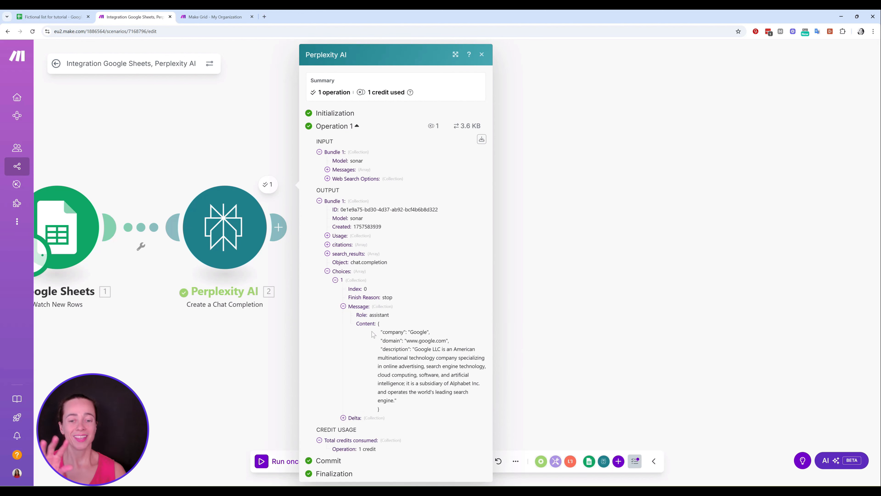
pyautogui.moveTo(378, 323); pyautogui.dragTo(394, 411)
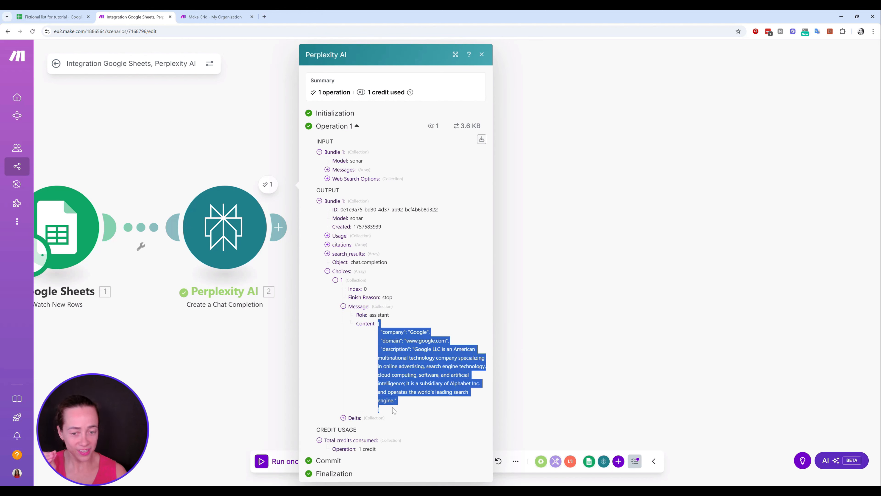
pyautogui.click(403, 329)
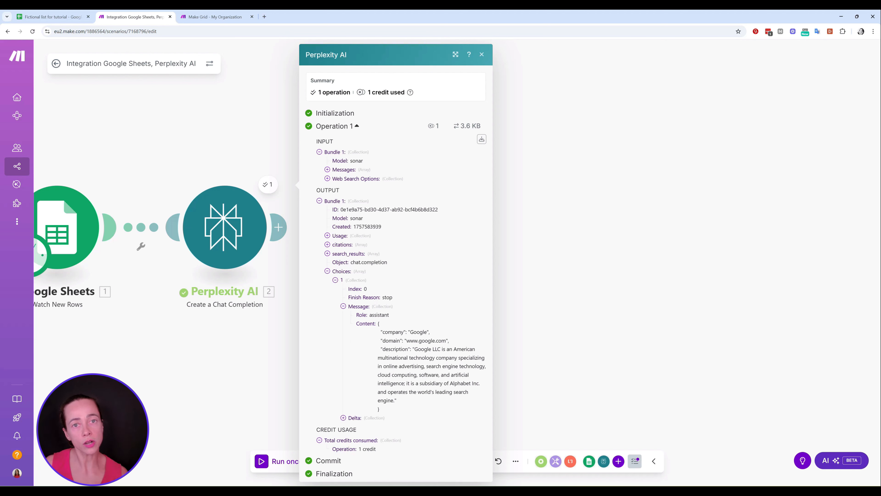
pyautogui.click(480, 56)
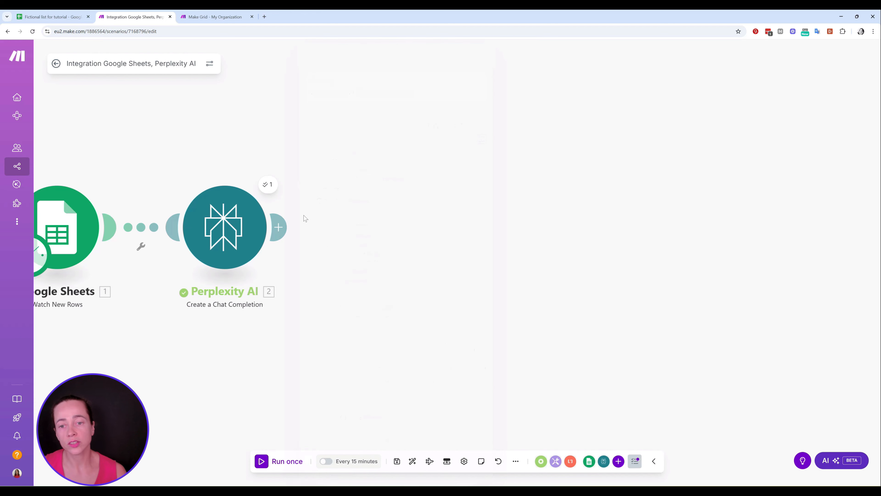
# Add a JSON Parse JSON module after the Perplexity AI module
pyautogui.click(280, 227)
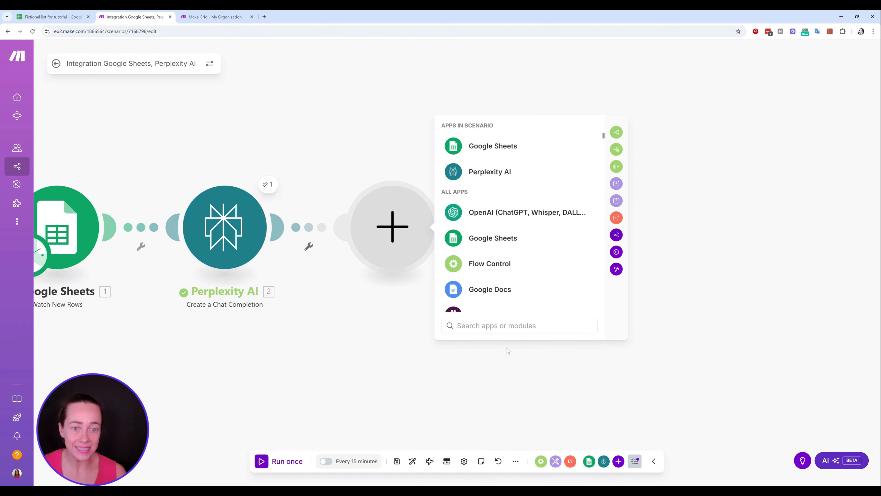
pyautogui.write('parse')
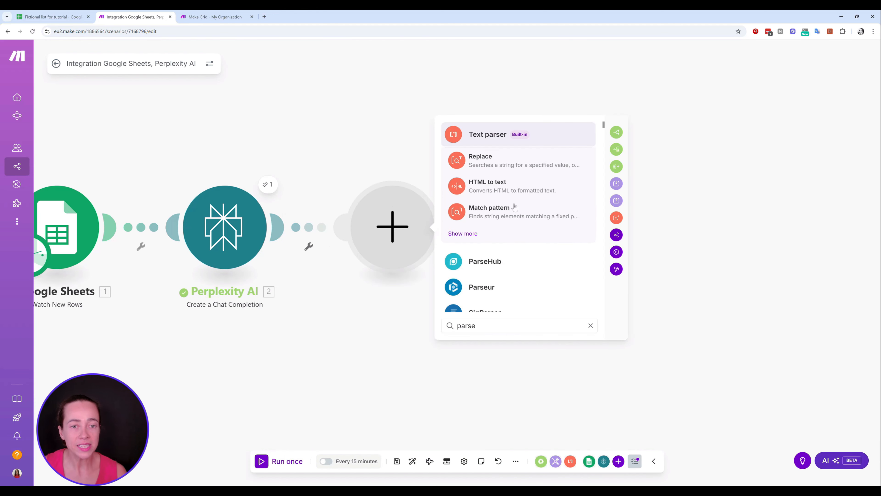
pyautogui.scroll(-2, 520, 200)
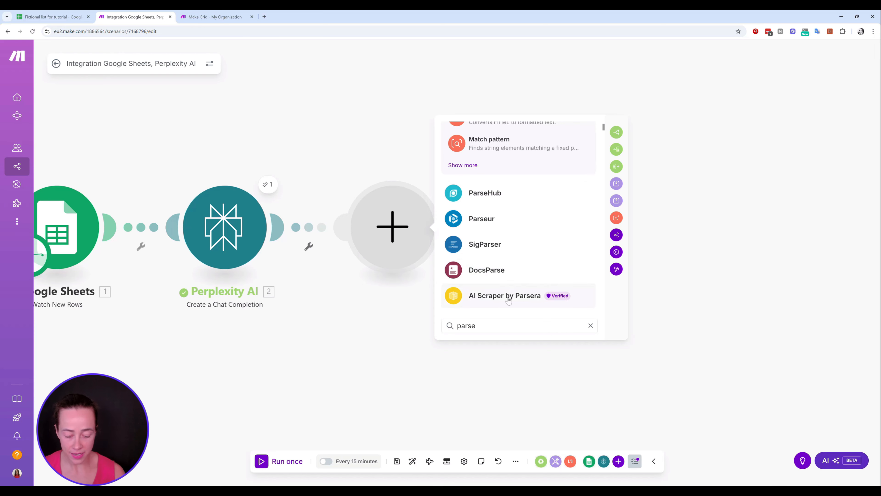
pyautogui.write('jso')
pyautogui.click(504, 165)
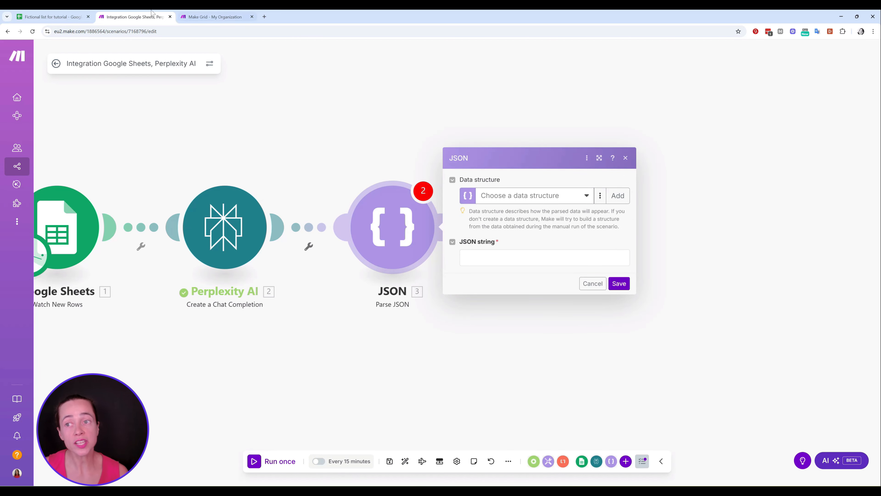
# Check the Company Description column in the Google Sheets list, and return to the Make scenario
pyautogui.click(84, 16)
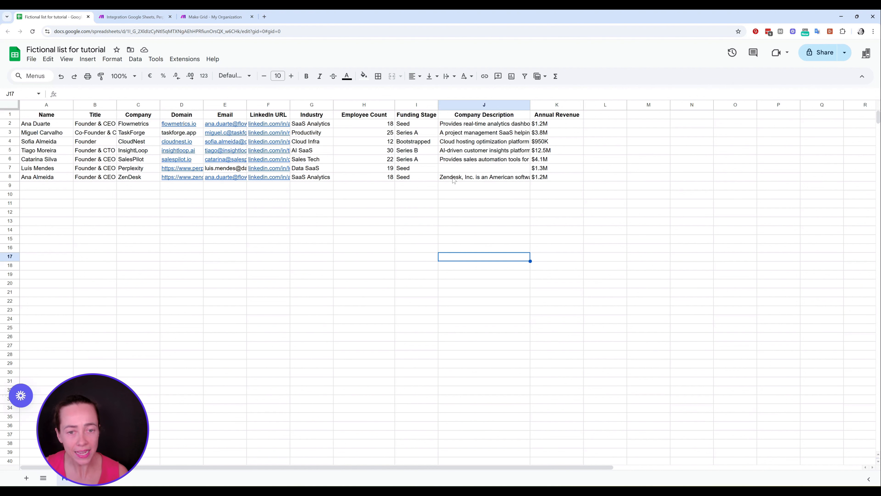
pyautogui.click(454, 177)
pyautogui.click(453, 160)
pyautogui.click(452, 195)
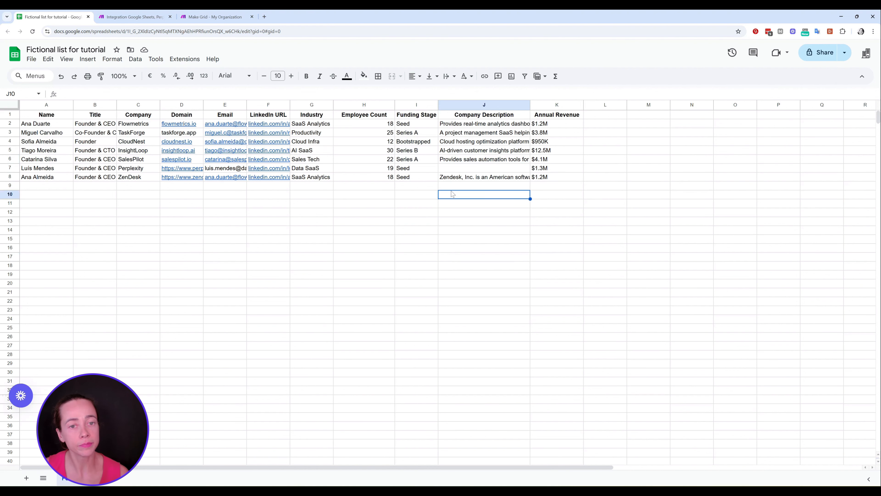
pyautogui.click(133, 14)
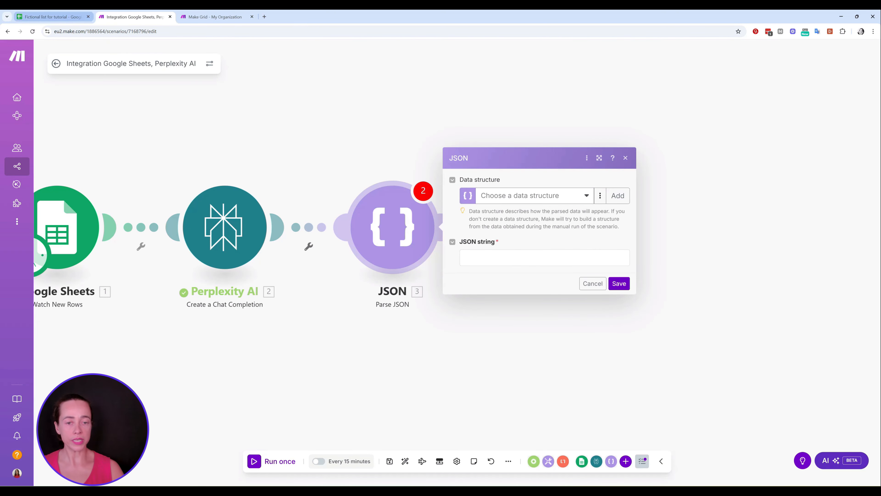
# Add a data structure to the JSON module and generate its specification from the sample Google JSON with company, domain and description
pyautogui.click(618, 196)
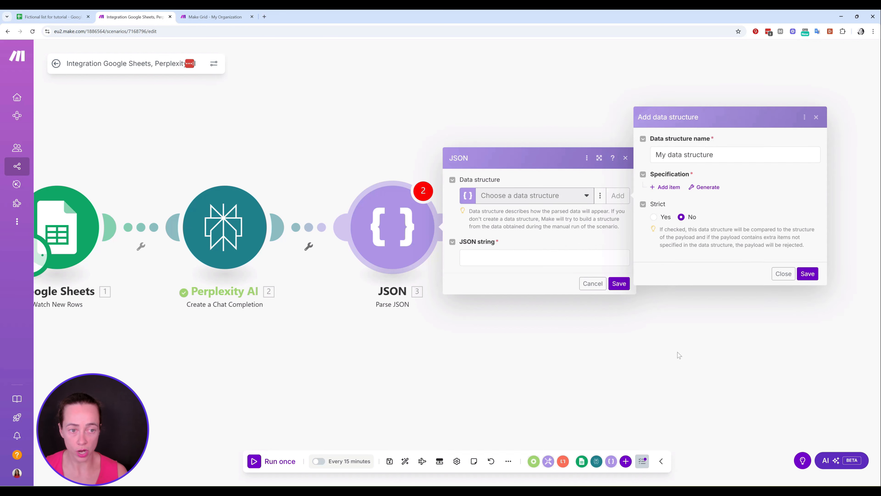
pyautogui.moveTo(677, 352); pyautogui.dragTo(399, 365)
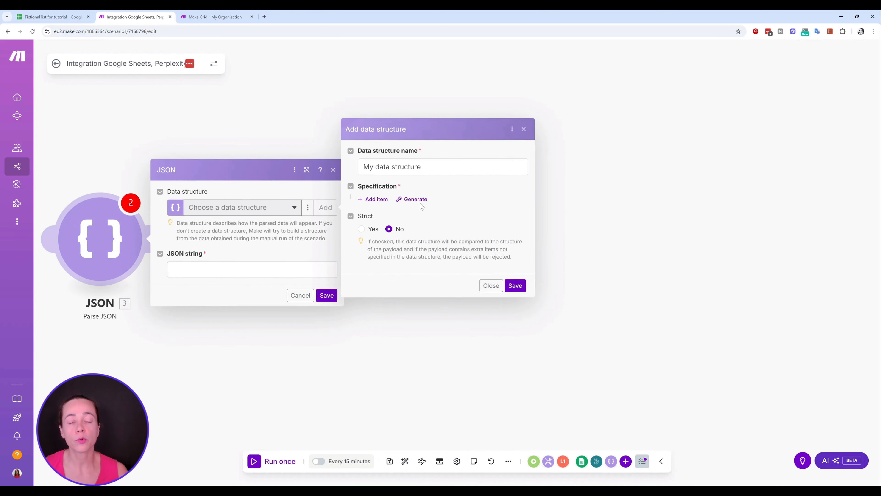
pyautogui.click(414, 199)
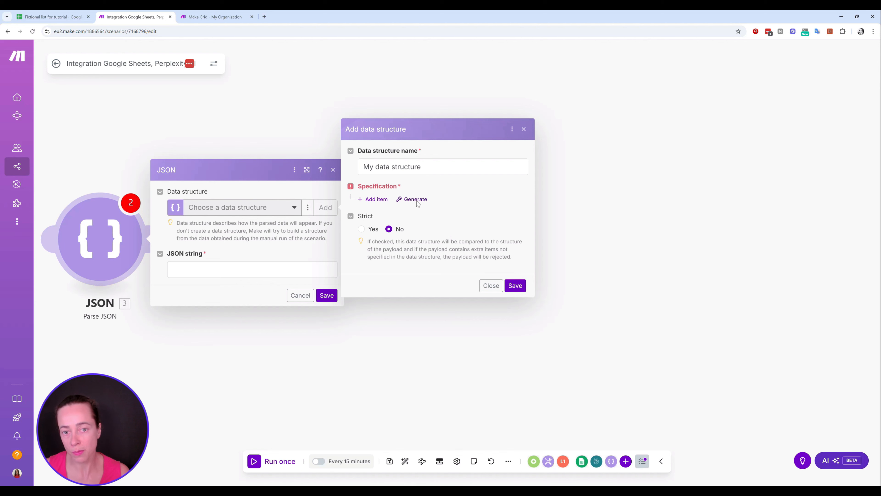
pyautogui.click(486, 203)
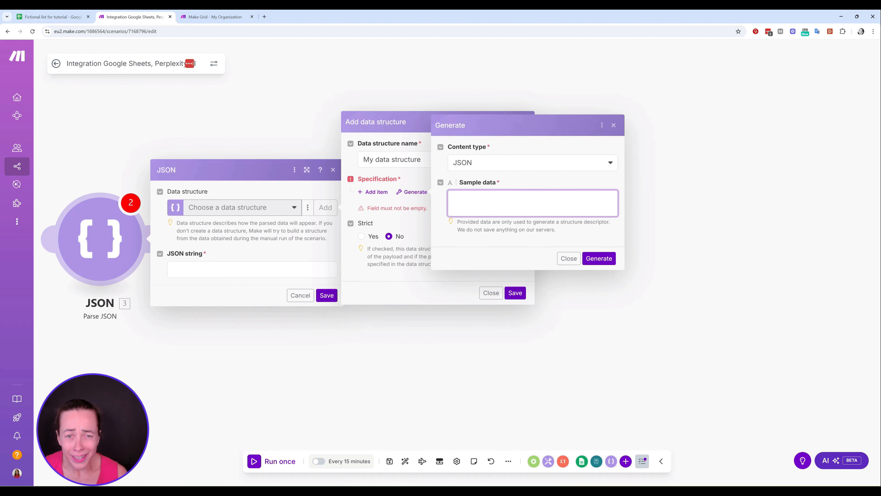
pyautogui.click(672, 210)
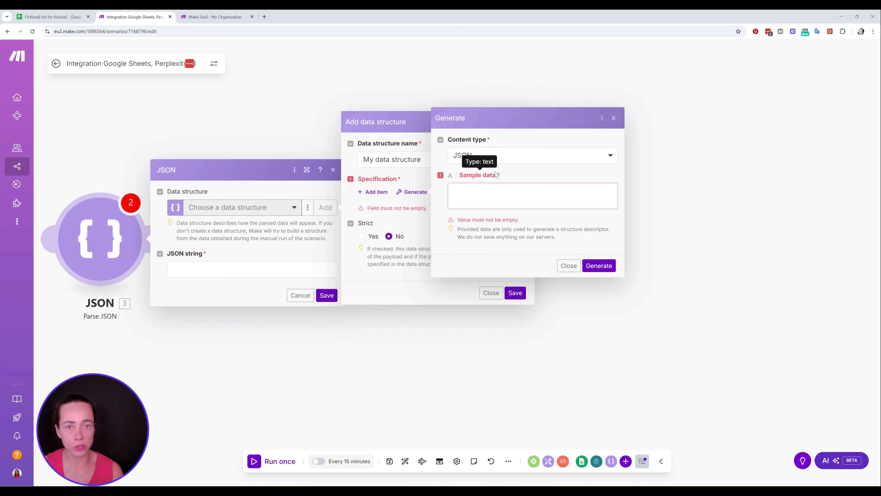
pyautogui.click(500, 194)
pyautogui.hotkey('ctrl', 'v')
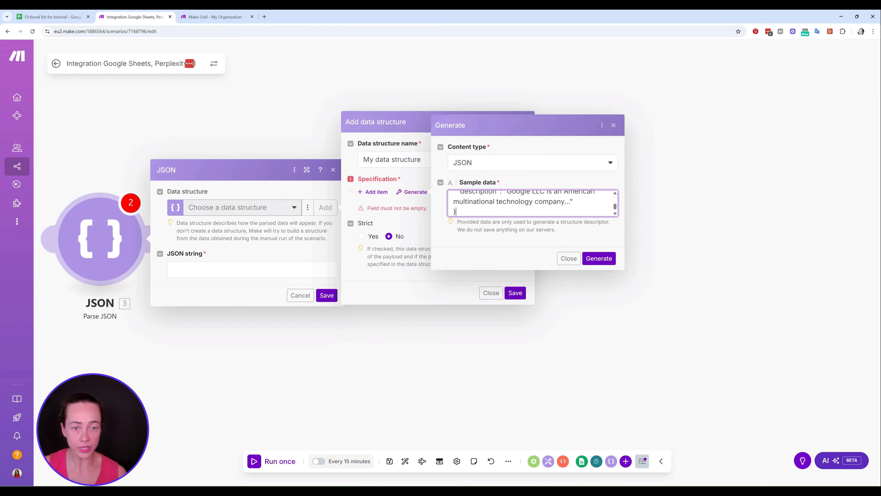
pyautogui.scroll(3, 533, 203)
pyautogui.click(599, 258)
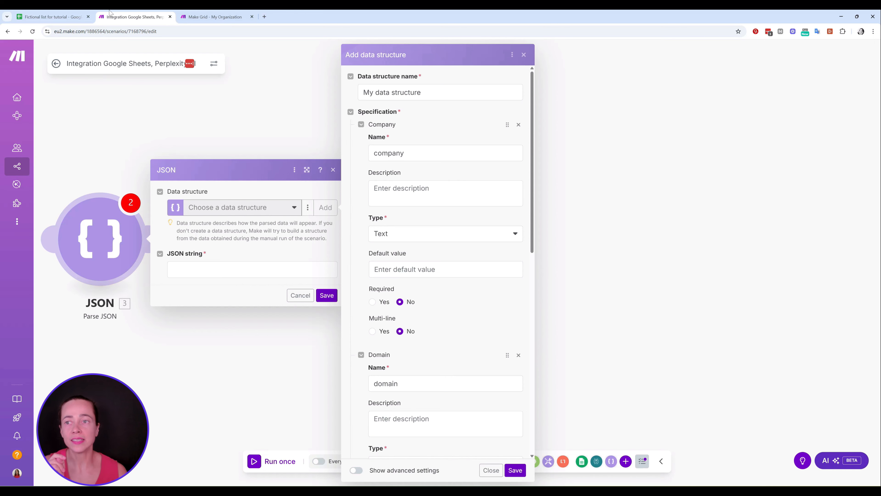
# Review the company, domain and description fields against the spreadsheet columns, and save the structure as My data structure
pyautogui.click(84, 16)
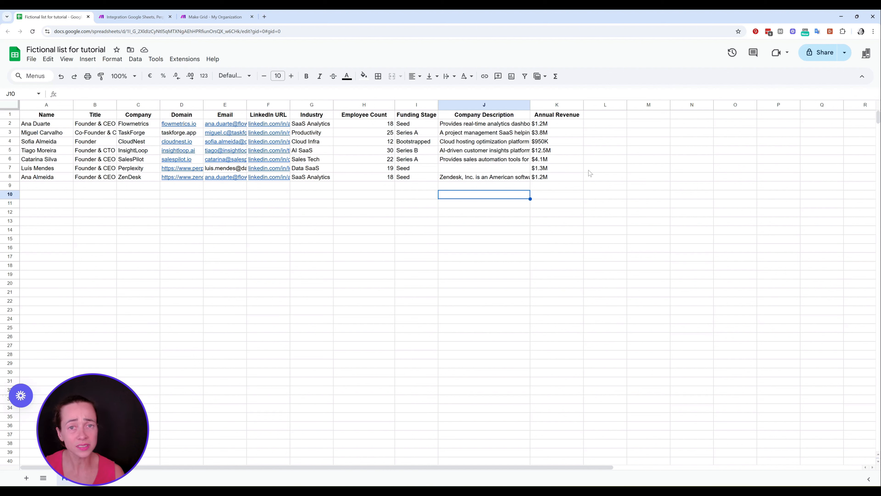
pyautogui.click(129, 16)
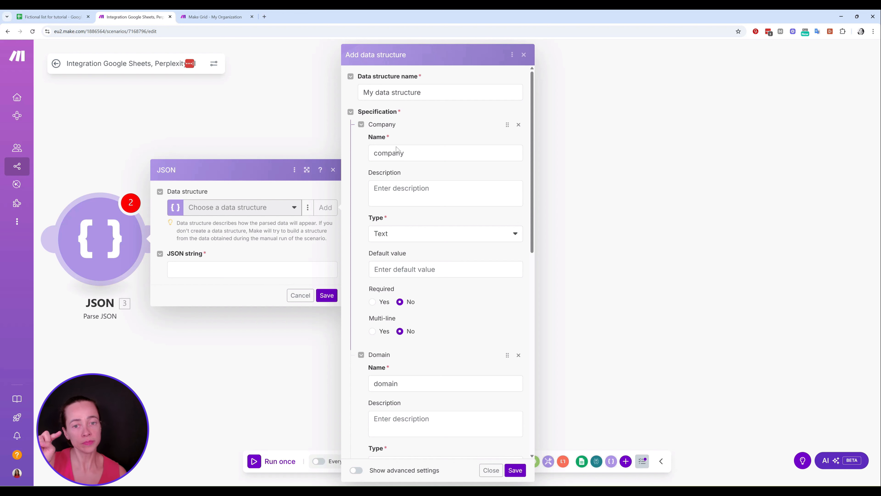
pyautogui.scroll(-6, 429, 173)
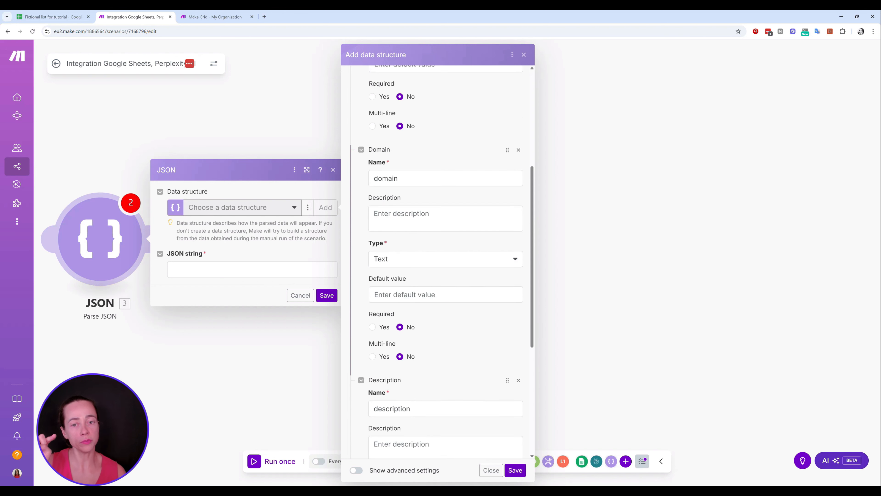
pyautogui.scroll(-4, 423, 192)
pyautogui.scroll(-3, 441, 295)
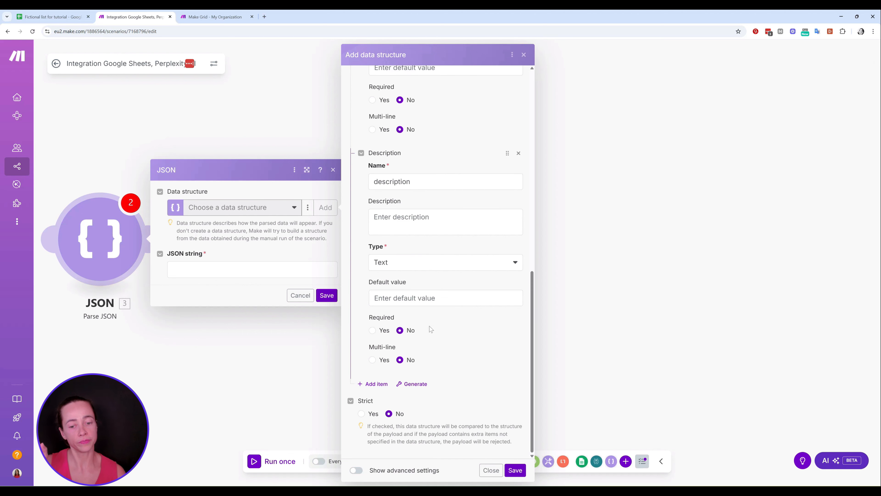
pyautogui.click(520, 470)
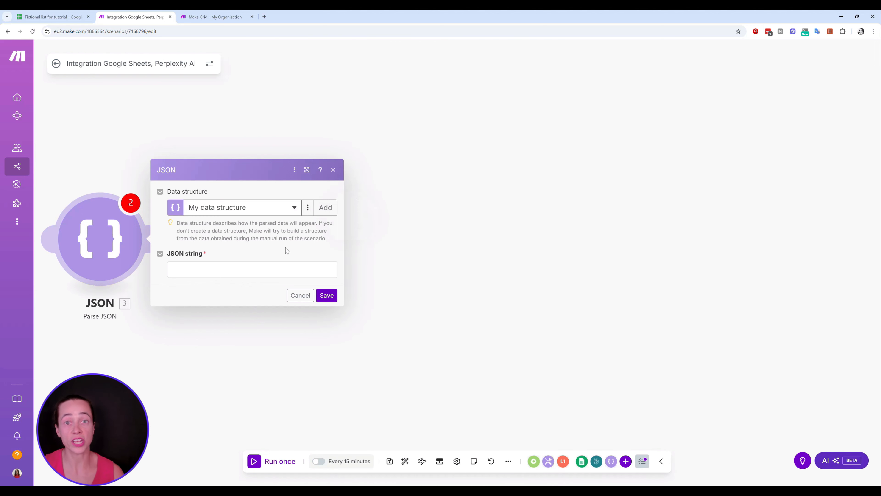
# Map the JSON string to Perplexity AI's Choices[] Message Content, and save the Parse JSON module
pyautogui.click(252, 270)
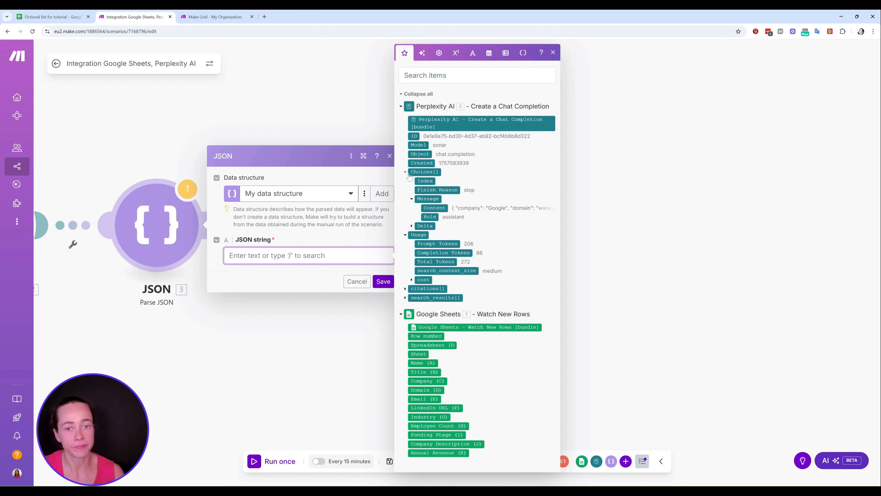
pyautogui.click(430, 207)
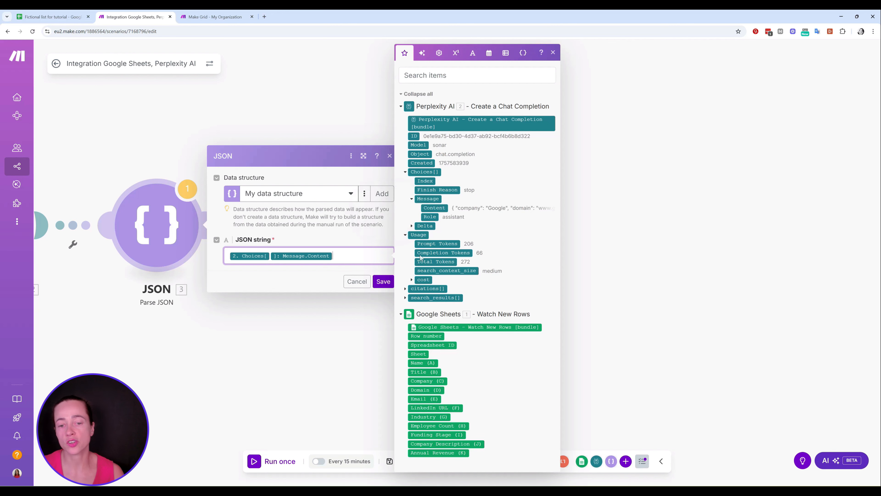
pyautogui.click(384, 281)
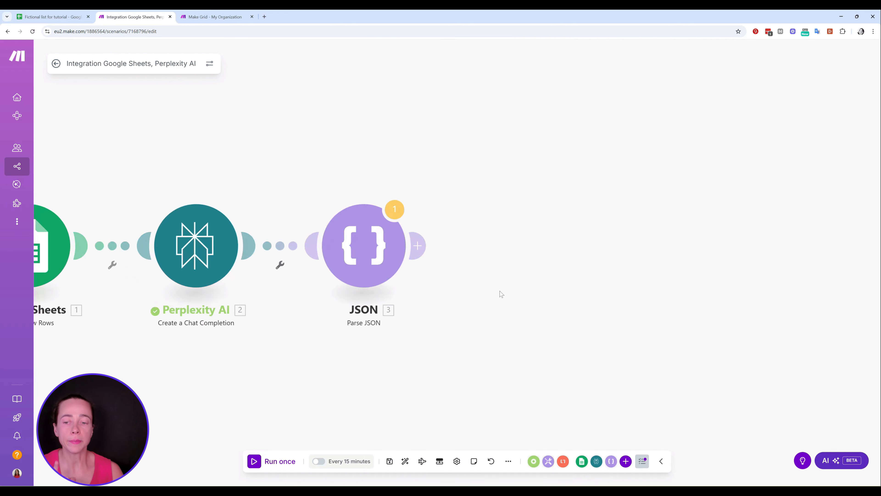
pyautogui.moveTo(311, 119); pyautogui.dragTo(212, 109)
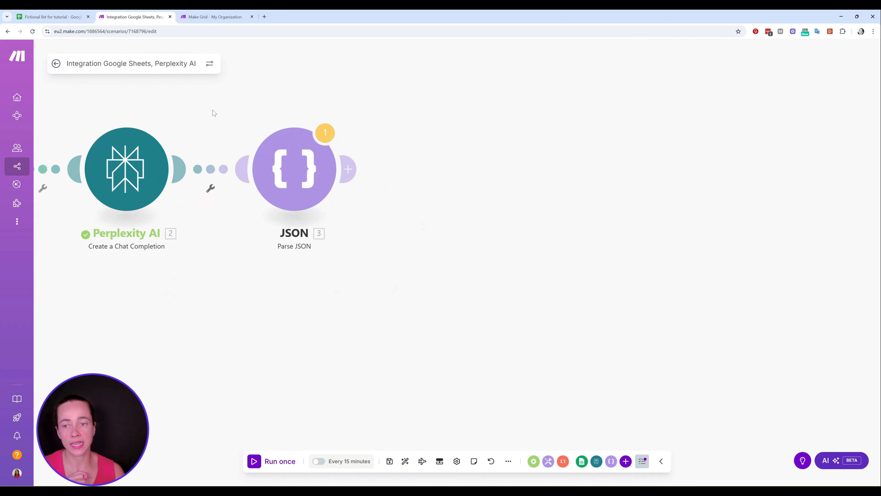
pyautogui.rightClick(149, 161)
pyautogui.click(173, 185)
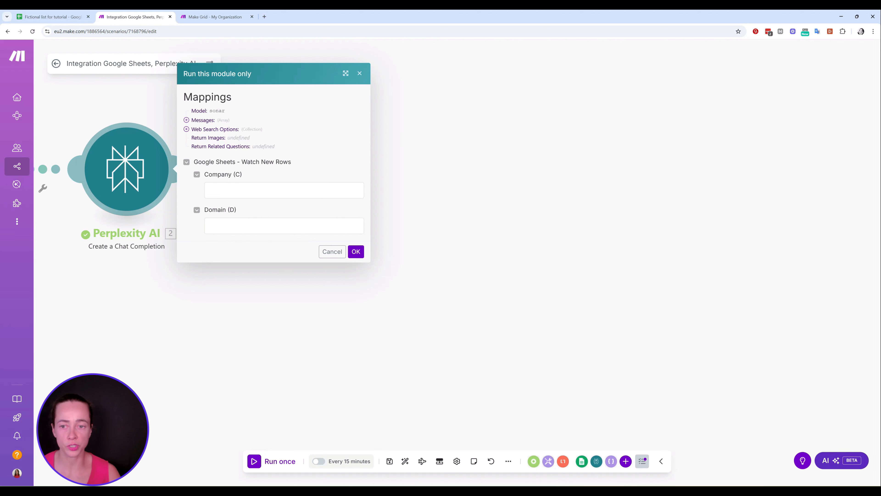
pyautogui.click(283, 190)
pyautogui.write('Miro')
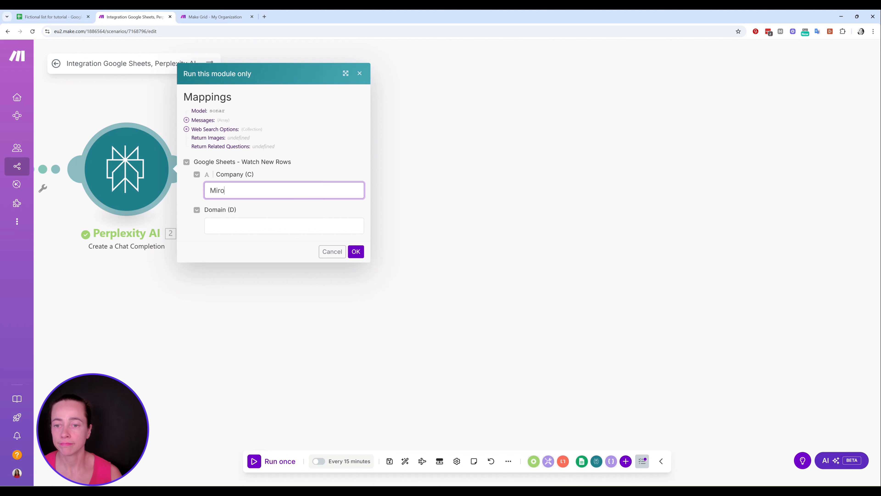
pyautogui.press('Tab')
pyautogui.write('www.miro.com')
pyautogui.click(356, 252)
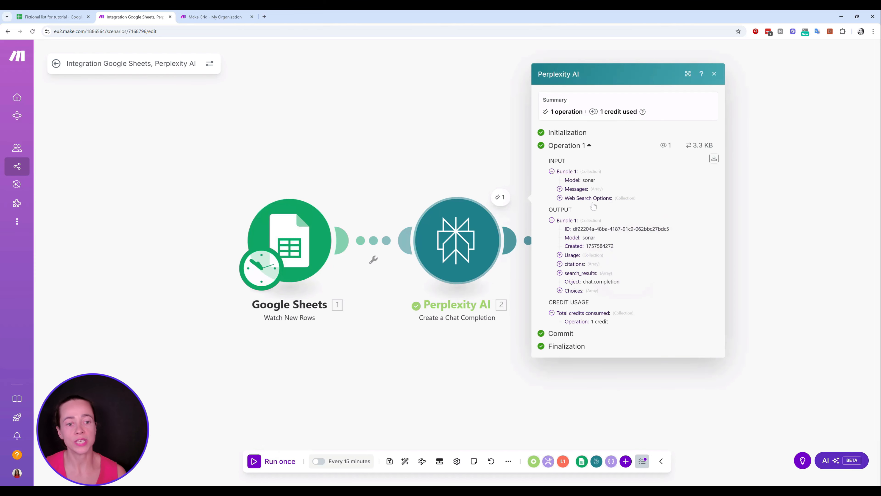
# Expand the Choices of the Miro run's output and read the message content
pyautogui.moveTo(746, 243); pyautogui.dragTo(551, 189)
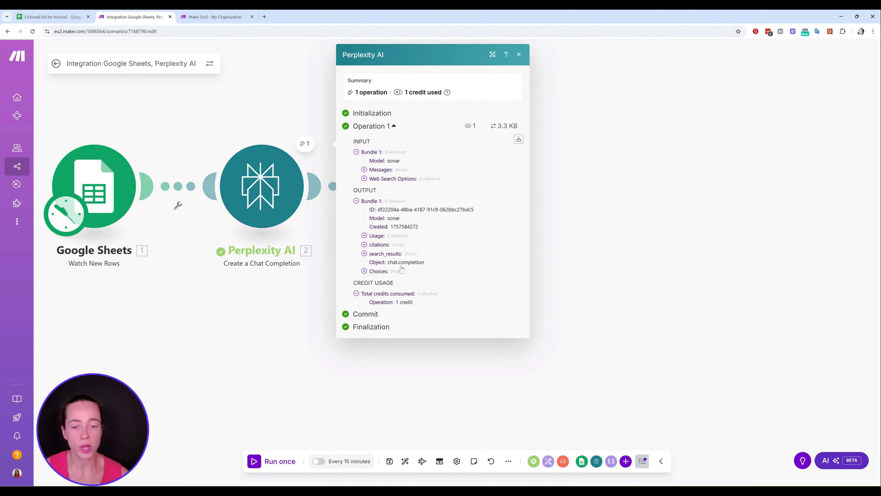
pyautogui.click(378, 271)
pyautogui.click(394, 307)
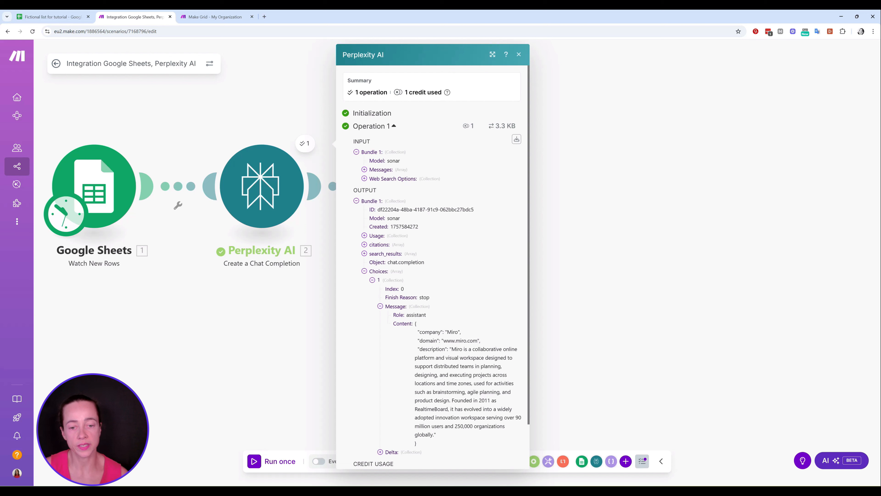
# Read the description in the Miro output, and check the Parse JSON module's data structure and JSON string mapping
pyautogui.moveTo(470, 367); pyautogui.dragTo(468, 349)
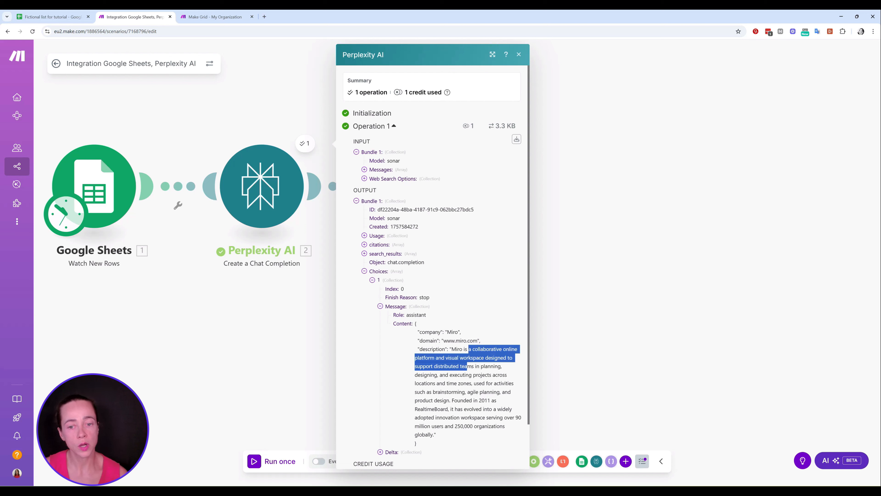
pyautogui.click(518, 55)
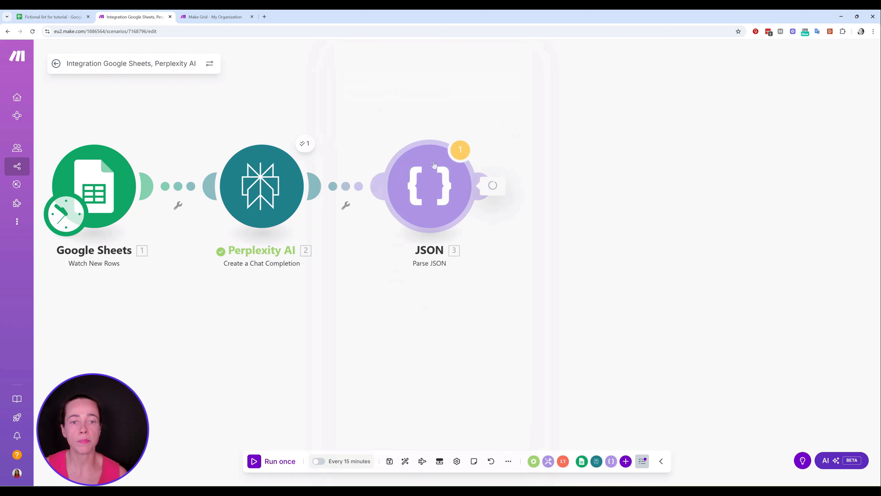
pyautogui.click(466, 189)
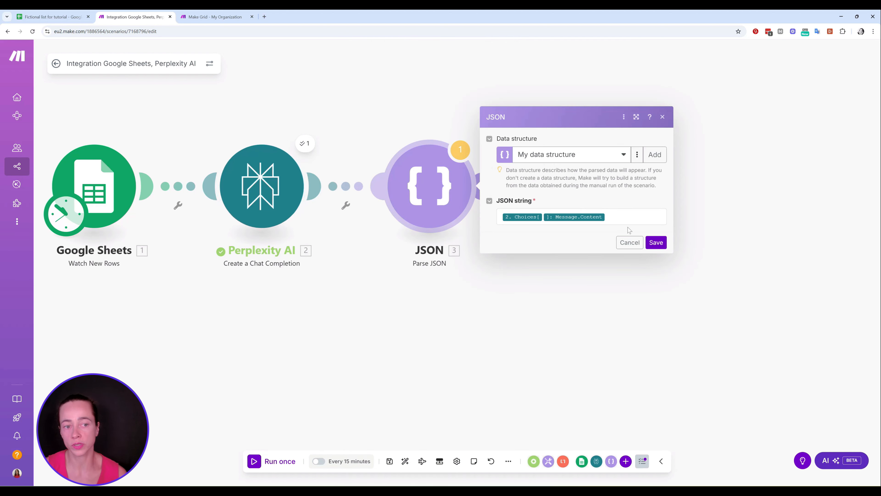
pyautogui.click(628, 241)
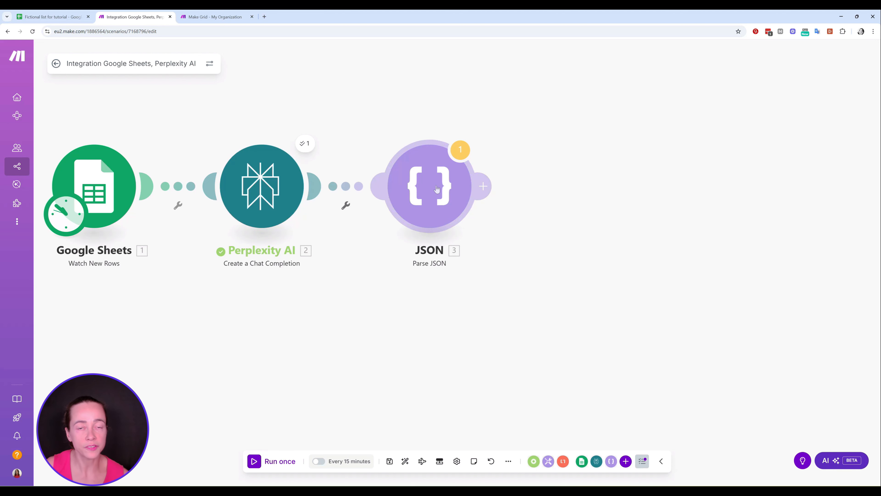
# Review the settings of the Perplexity AI and Watch New Rows modules, and look over the source spreadsheet
pyautogui.click(268, 193)
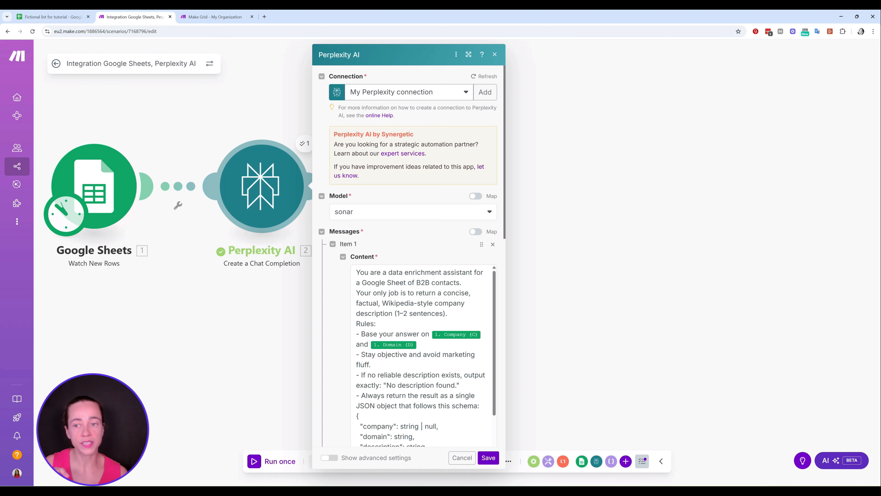
pyautogui.click(91, 198)
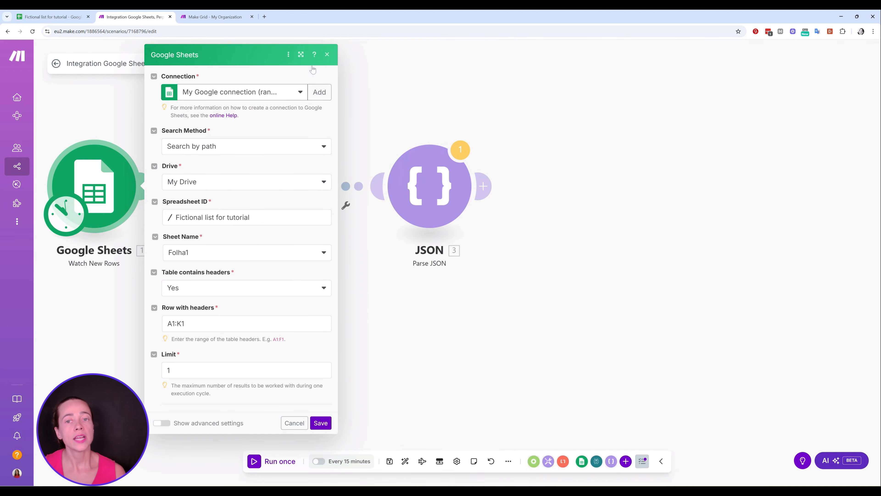
pyautogui.click(330, 56)
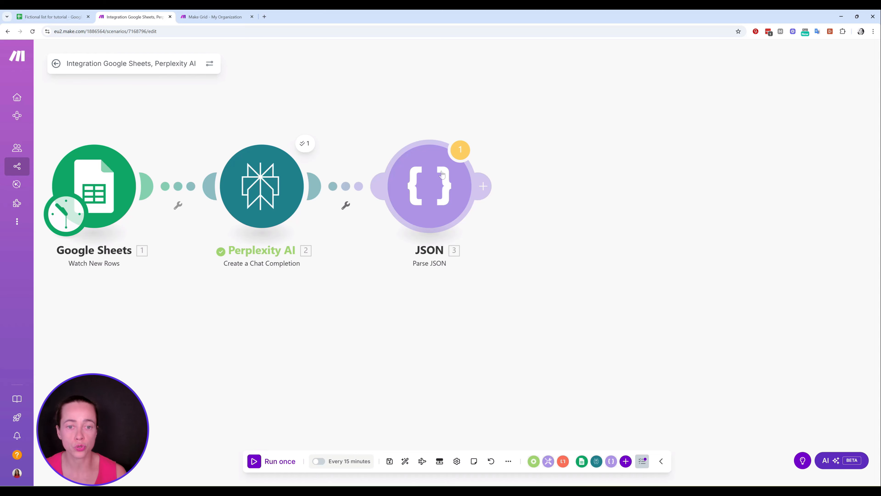
pyautogui.click(52, 17)
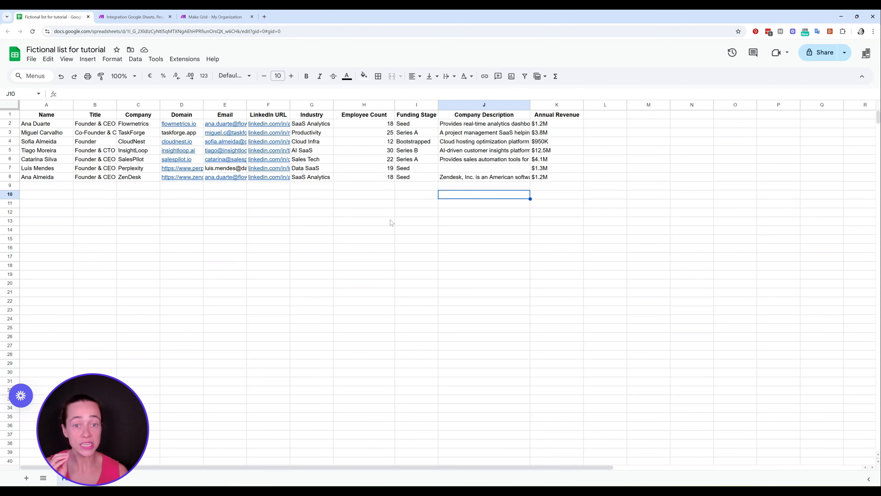
pyautogui.click(131, 16)
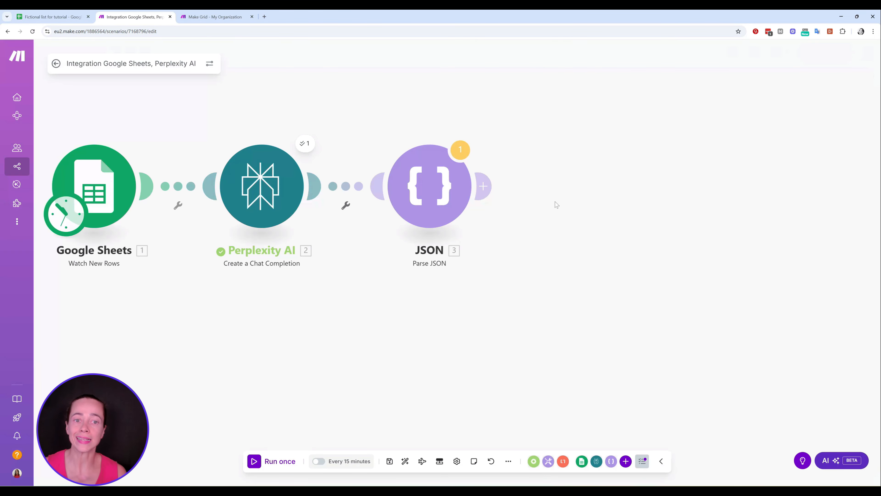
# Add a Google Sheets Update a Row module after the Parse JSON module
pyautogui.click(486, 178)
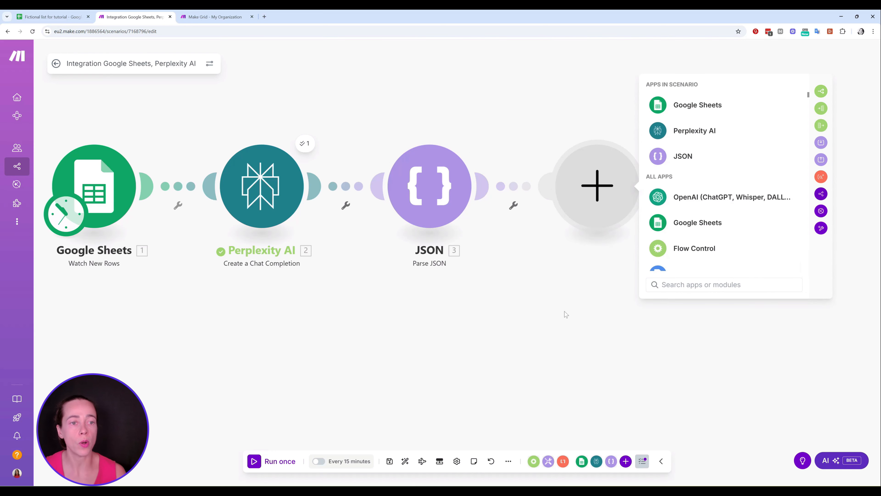
pyautogui.moveTo(509, 336); pyautogui.dragTo(302, 336)
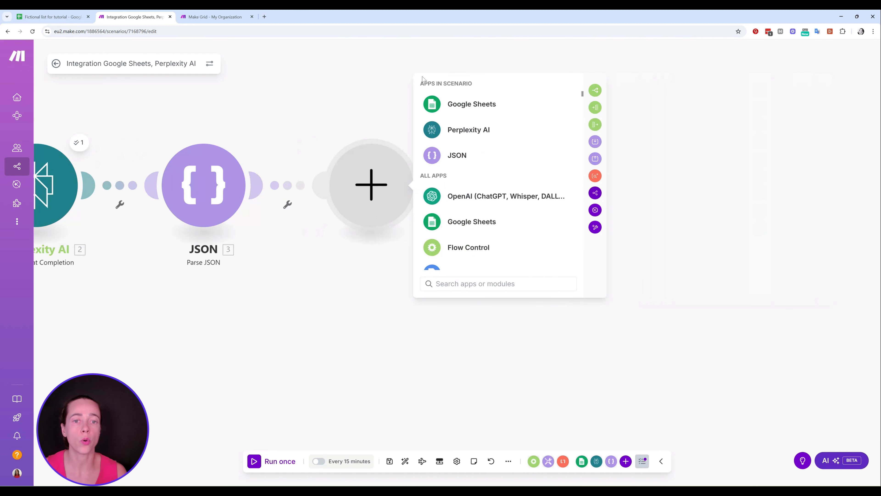
pyautogui.click(482, 108)
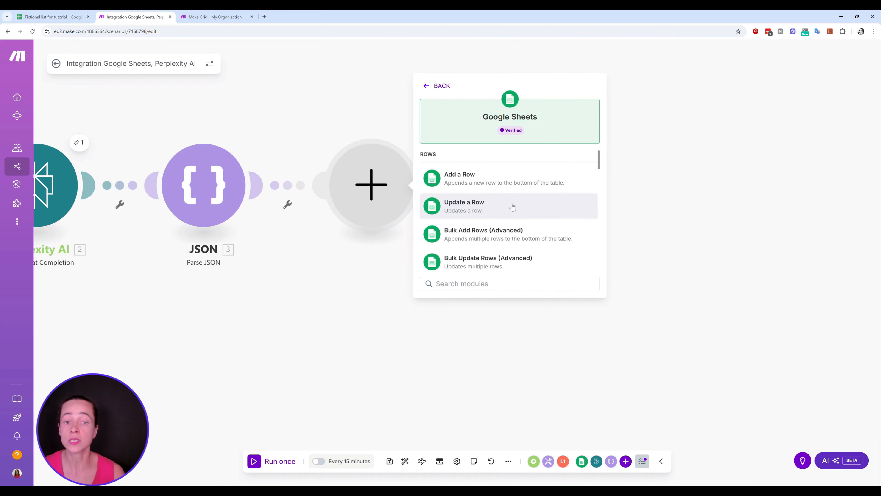
pyautogui.click(521, 207)
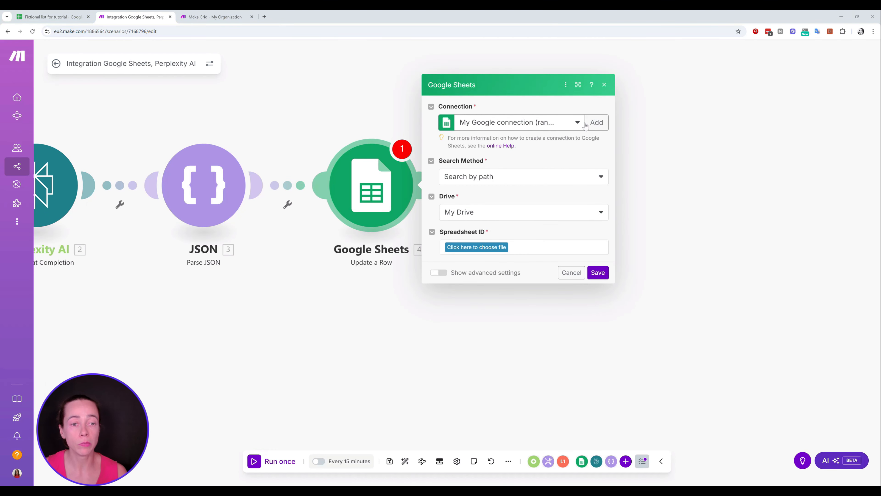
# Set the Update a Row module's spreadsheet to Fictional list for tutorial and its sheet to Folha1
pyautogui.click(491, 247)
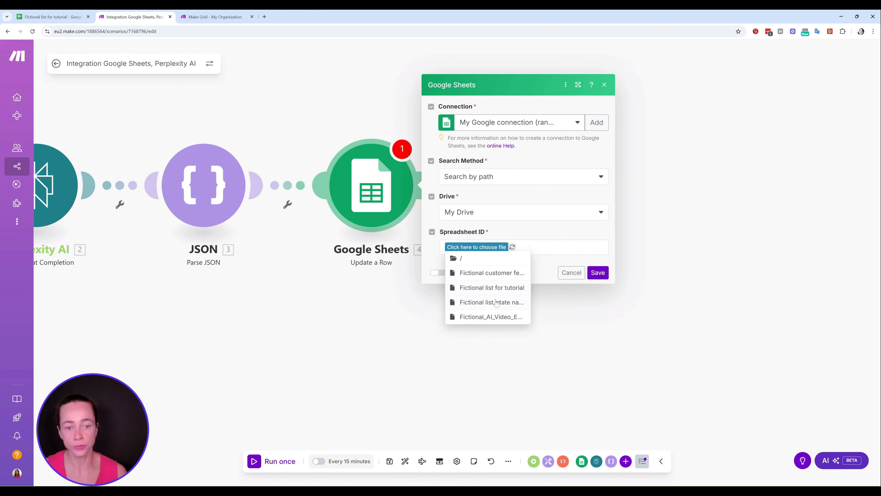
pyautogui.click(493, 298)
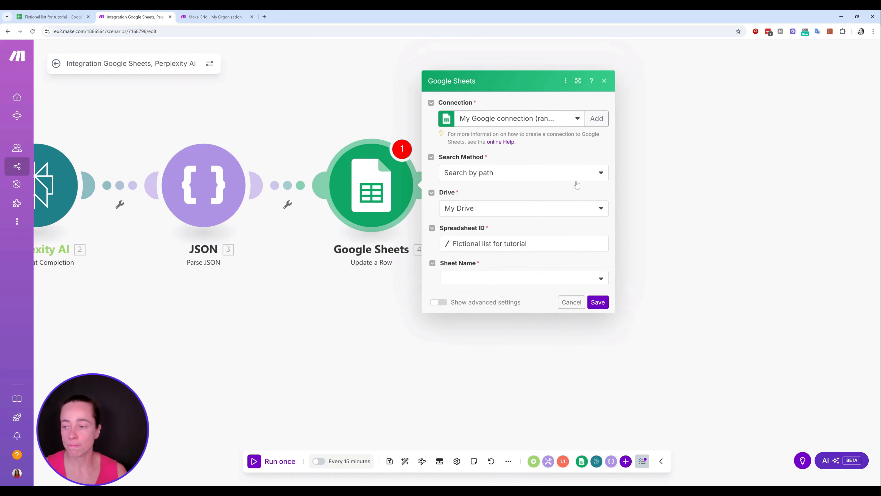
pyautogui.click(471, 264)
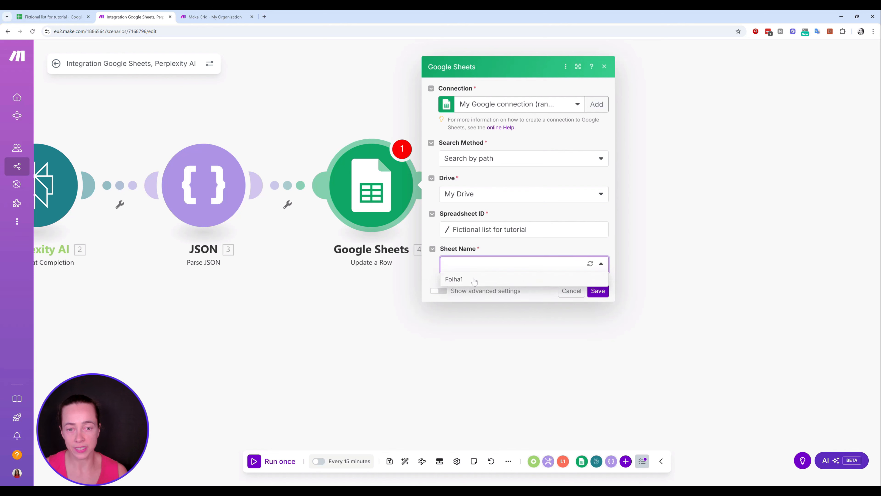
pyautogui.click(474, 281)
# Map the Update a Row module's row number to Row number from Watch New Rows, and save the module
pyautogui.click(503, 288)
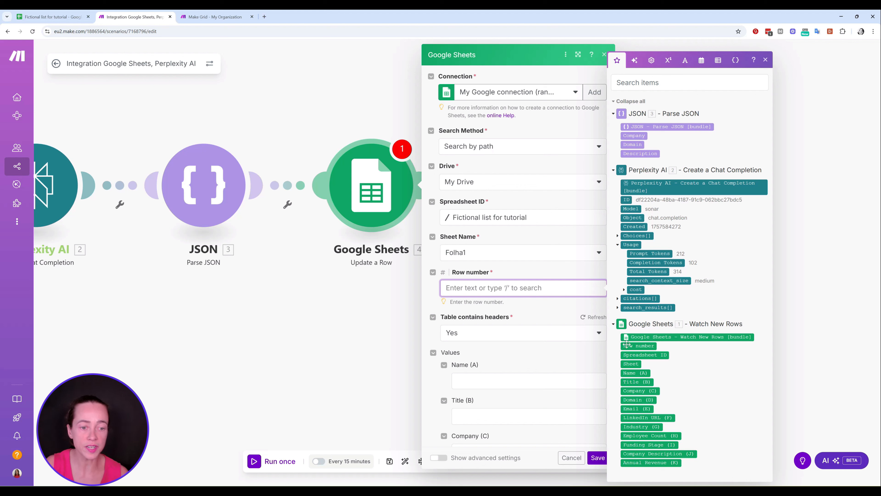
pyautogui.click(639, 345)
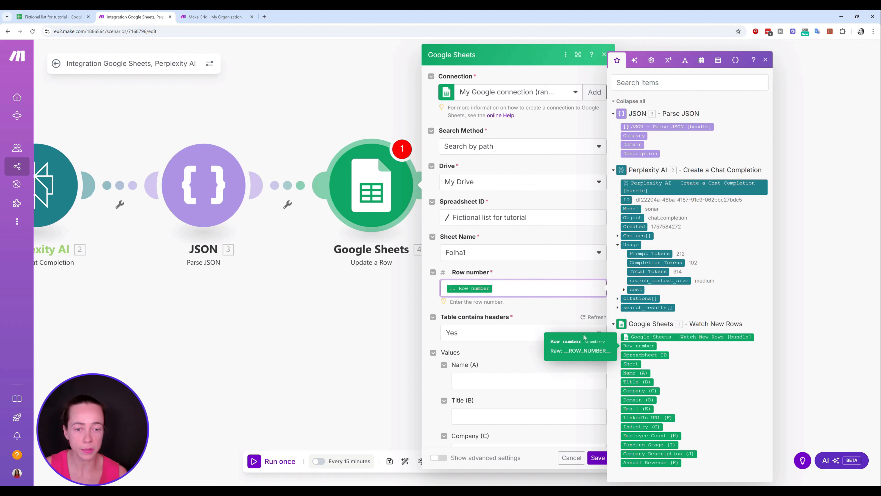
pyautogui.click(598, 457)
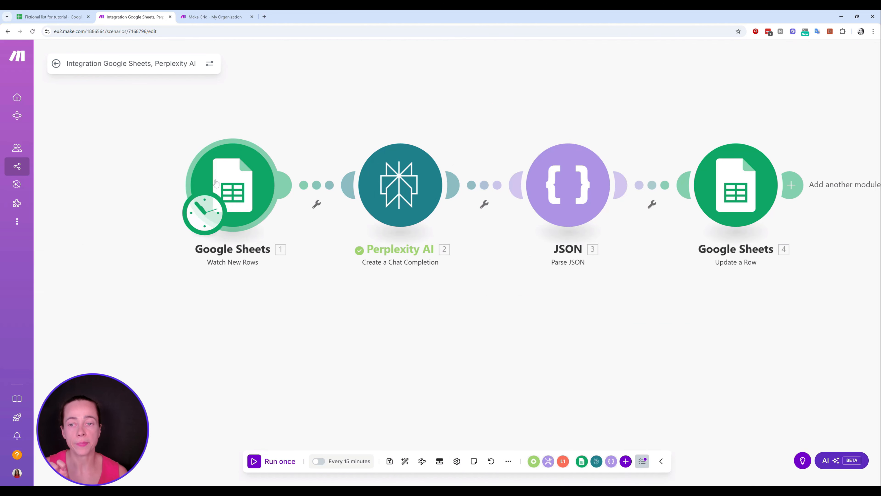
# Review the settings of the Watch New Rows module
pyautogui.click(215, 181)
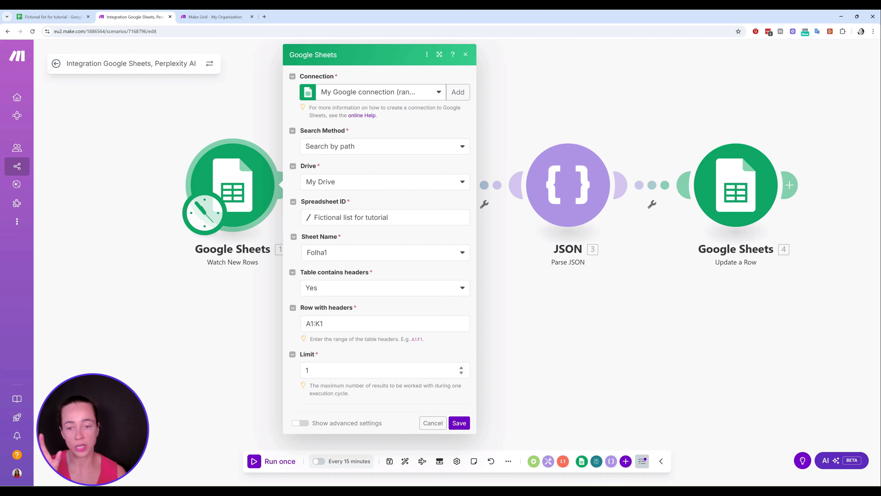
pyautogui.moveTo(675, 341); pyautogui.dragTo(698, 341)
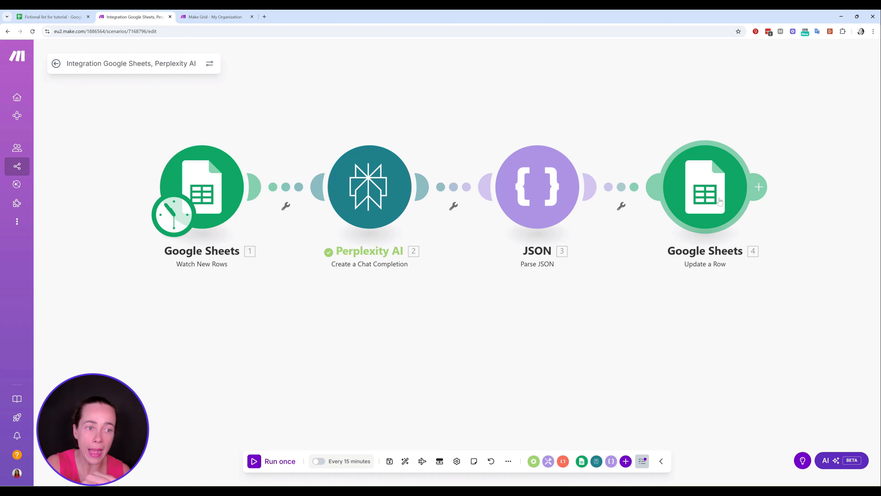
pyautogui.moveTo(668, 305); pyautogui.dragTo(409, 299)
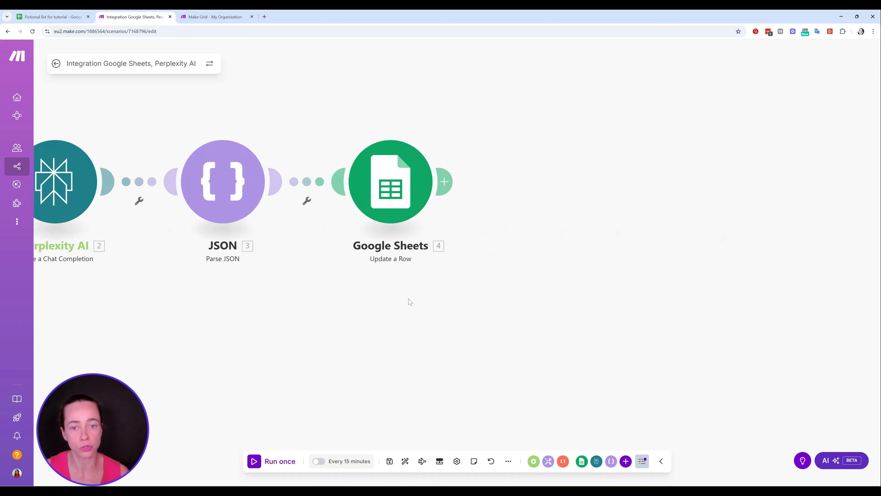
# Map Company Description (J) in the Update a Row module to Description from Parse JSON, and save the module
pyautogui.click(391, 187)
pyautogui.scroll(-2, 547, 246)
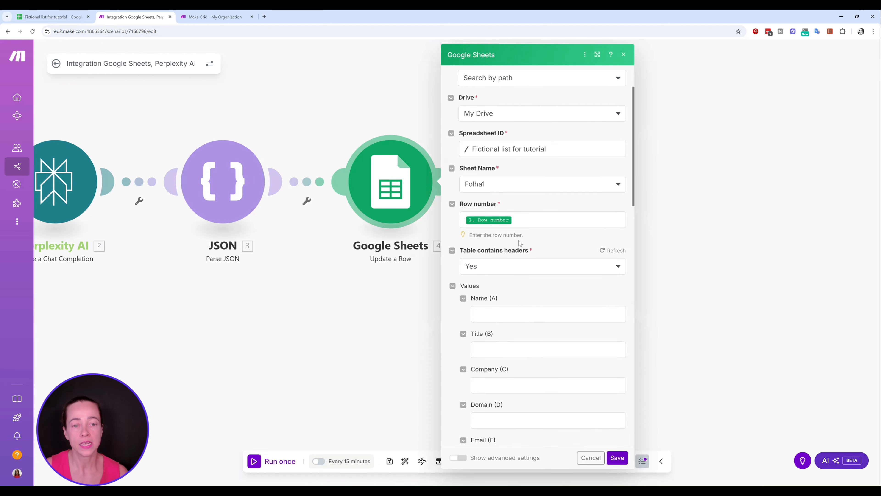
pyautogui.click(496, 220)
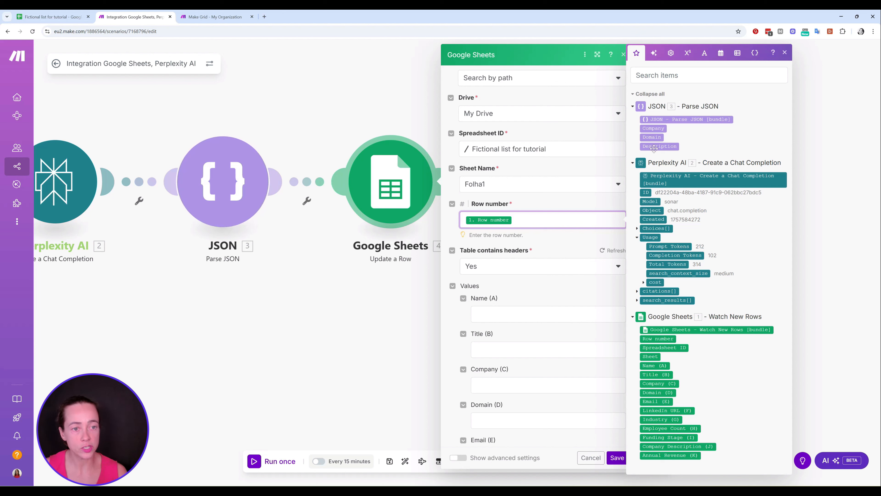
pyautogui.moveTo(657, 147); pyautogui.dragTo(679, 173)
pyautogui.scroll(-7, 553, 259)
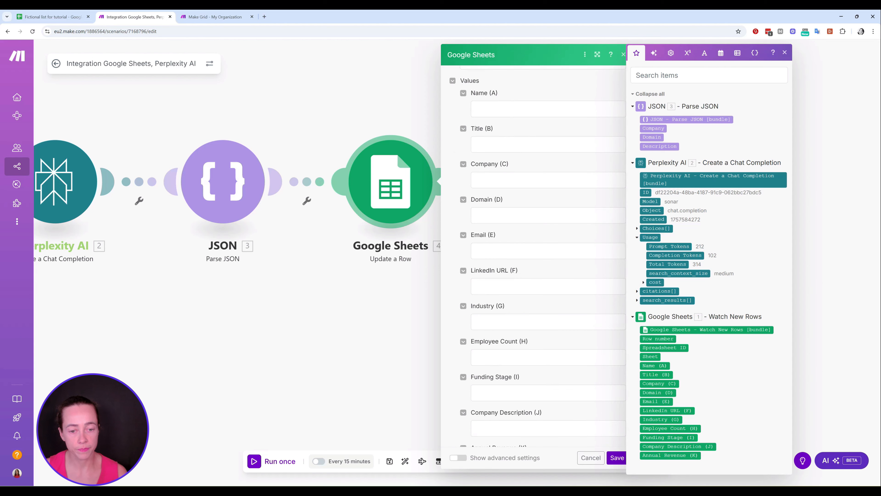
pyautogui.scroll(-1, 553, 260)
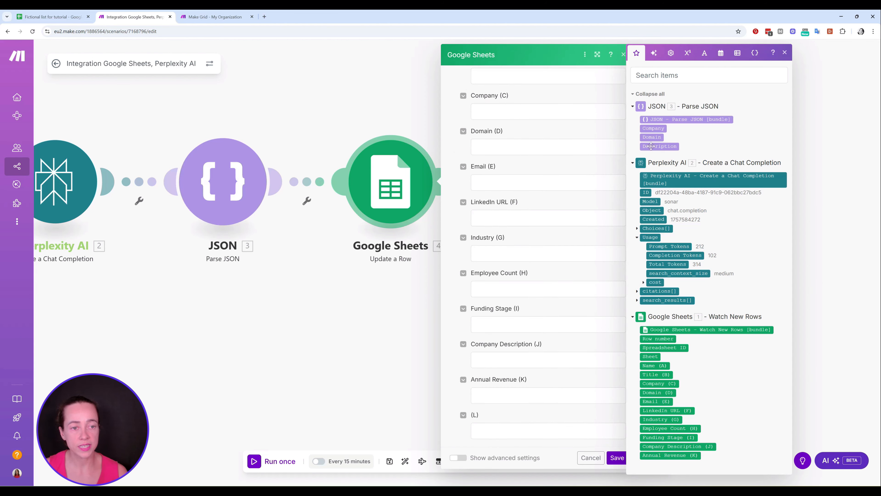
pyautogui.moveTo(653, 146); pyautogui.dragTo(506, 357)
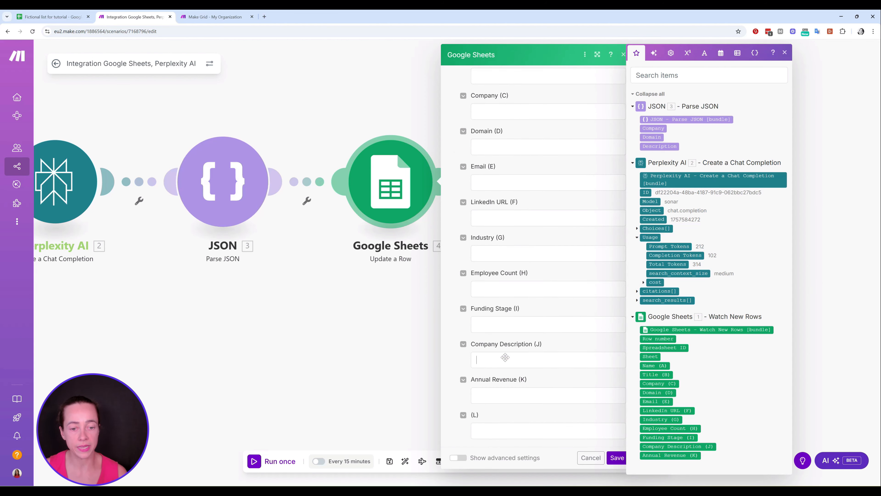
pyautogui.click(616, 459)
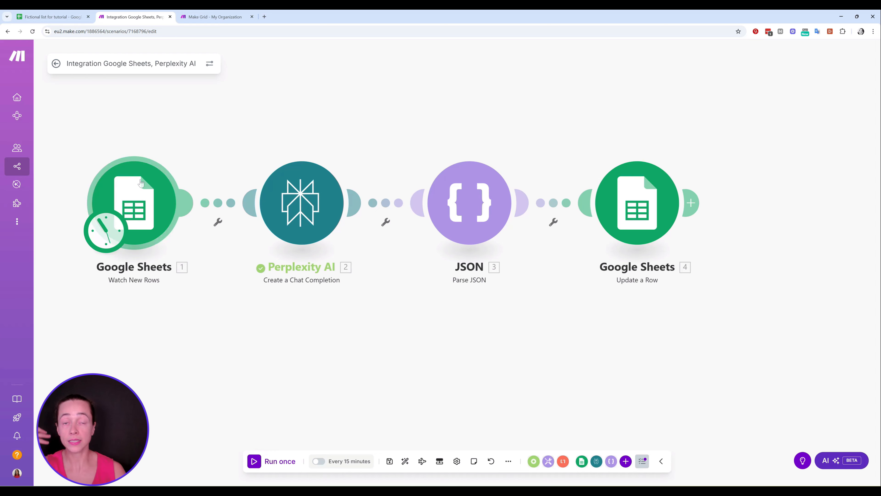
# Check the option to run a single module on each of the four modules without running any of them
pyautogui.rightClick(148, 204)
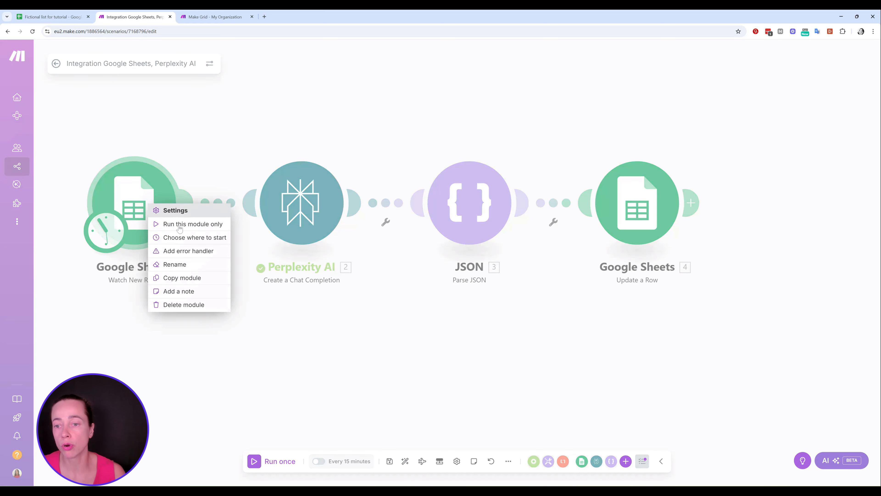
pyautogui.click(261, 294)
pyautogui.rightClick(296, 203)
pyautogui.click(418, 318)
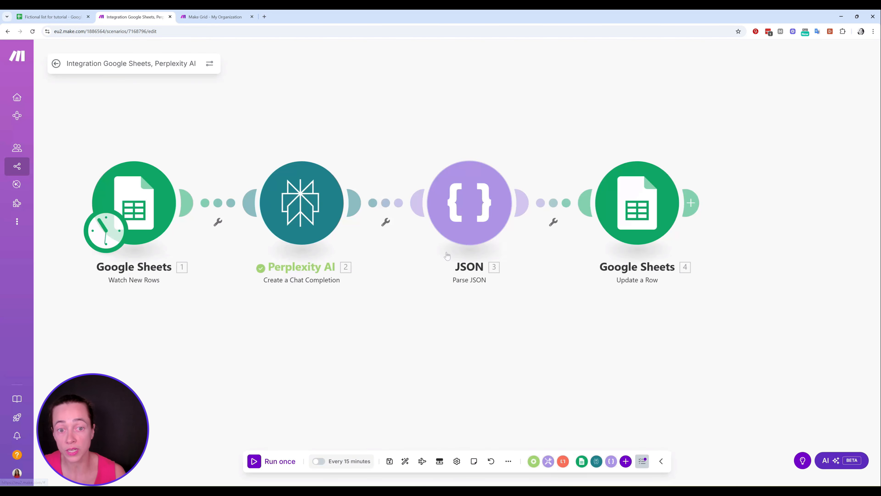
pyautogui.rightClick(459, 215)
pyautogui.click(578, 291)
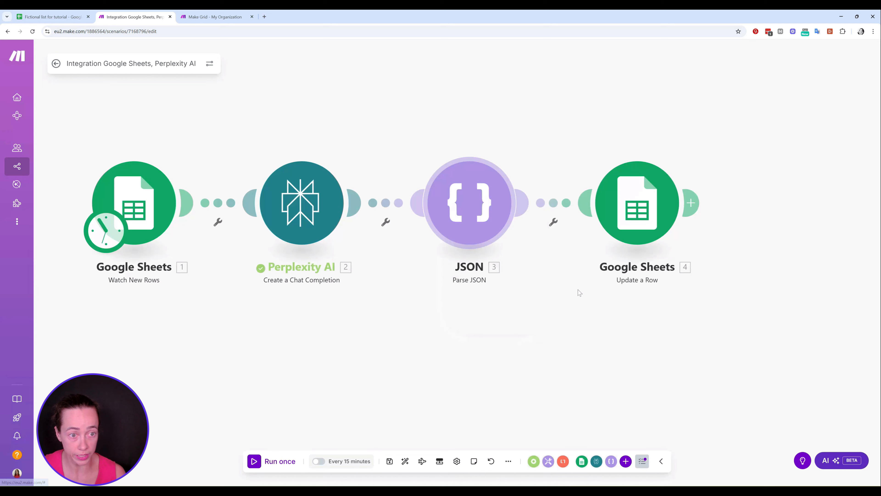
pyautogui.click(627, 216)
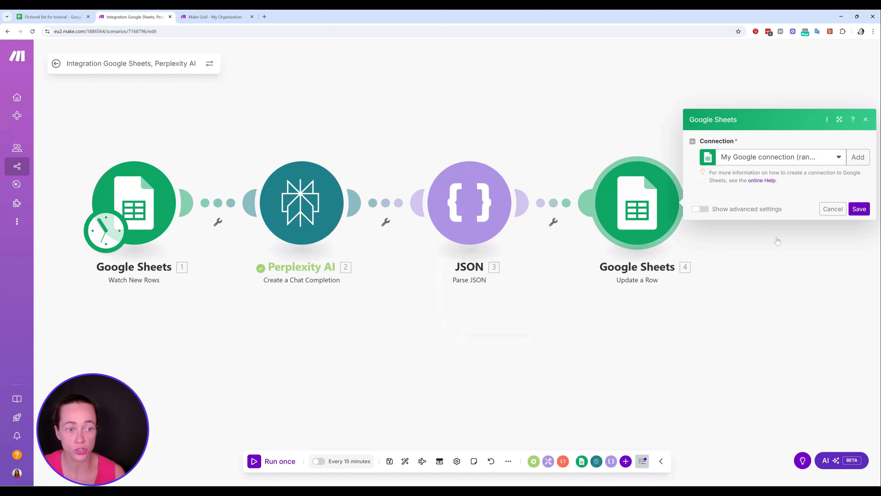
pyautogui.rightClick(619, 190)
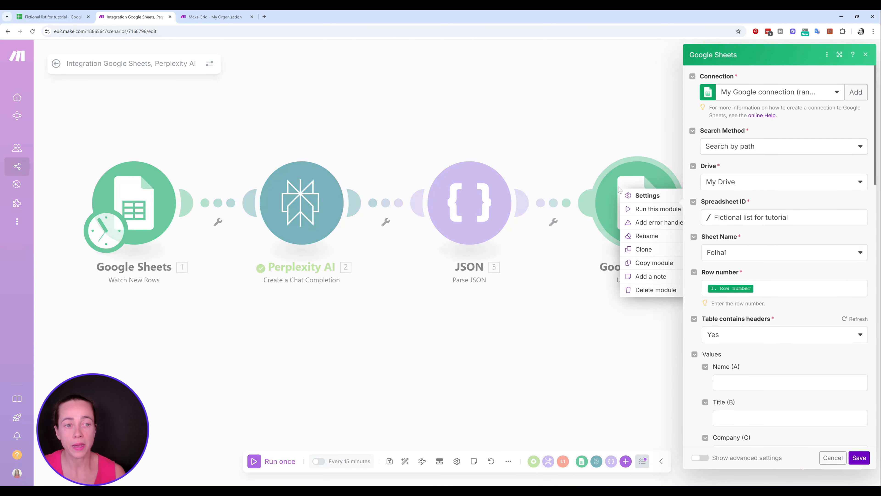
pyautogui.click(570, 294)
pyautogui.click(834, 458)
pyautogui.rightClick(631, 215)
pyautogui.click(176, 328)
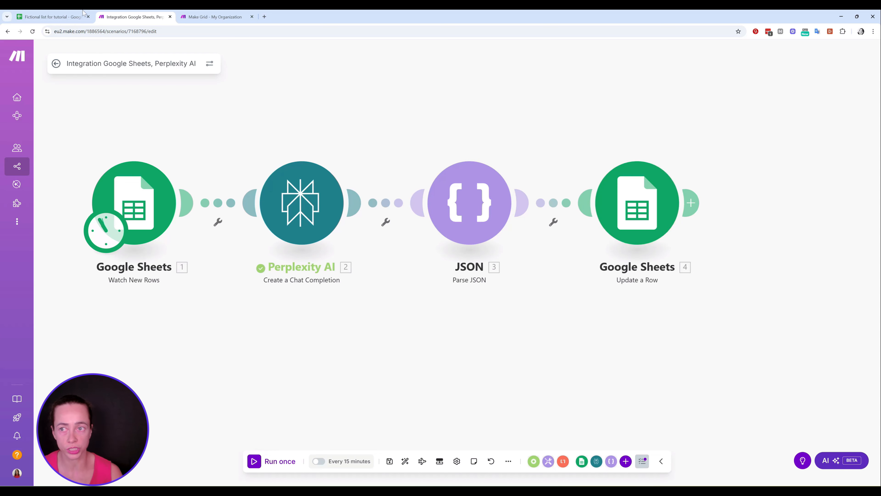
# Switch to the Fictional list for tutorial spreadsheet and select an empty cell below the contact rows
pyautogui.click(52, 17)
pyautogui.click(405, 263)
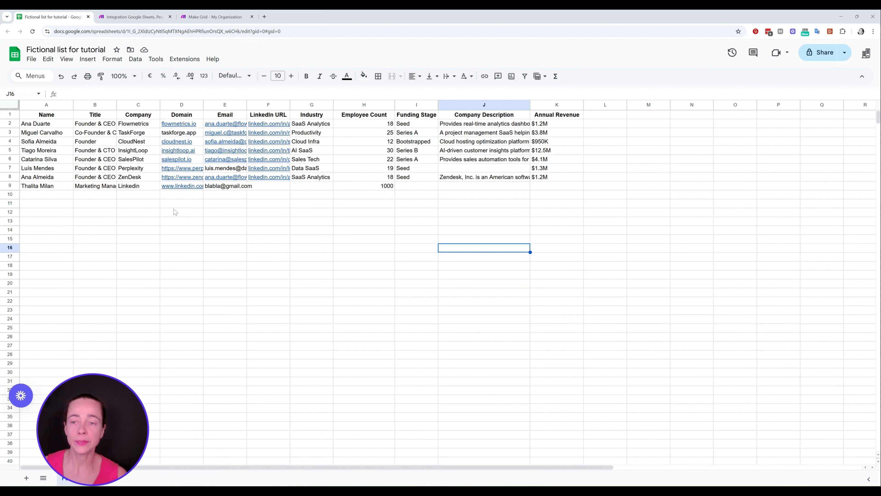
# Review the Linkedin row's company, domain link and Company Description cell in the spreadsheet
pyautogui.click(144, 186)
pyautogui.moveTo(182, 188)
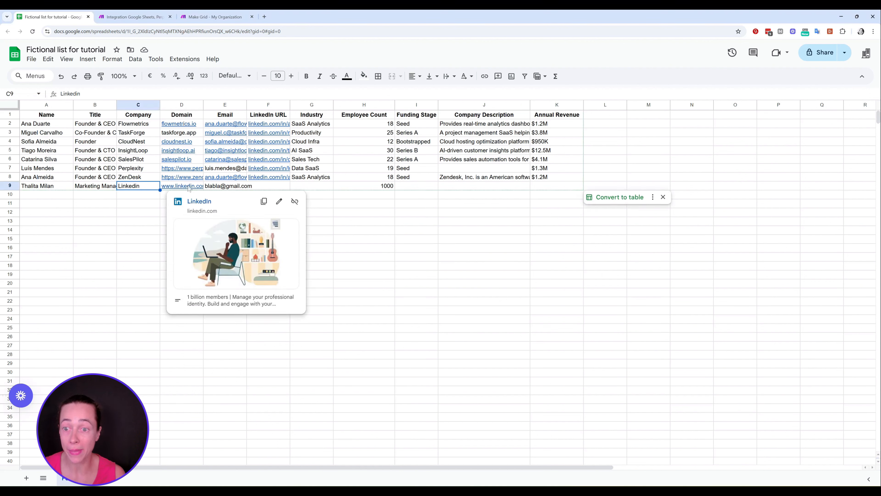
pyautogui.click(448, 258)
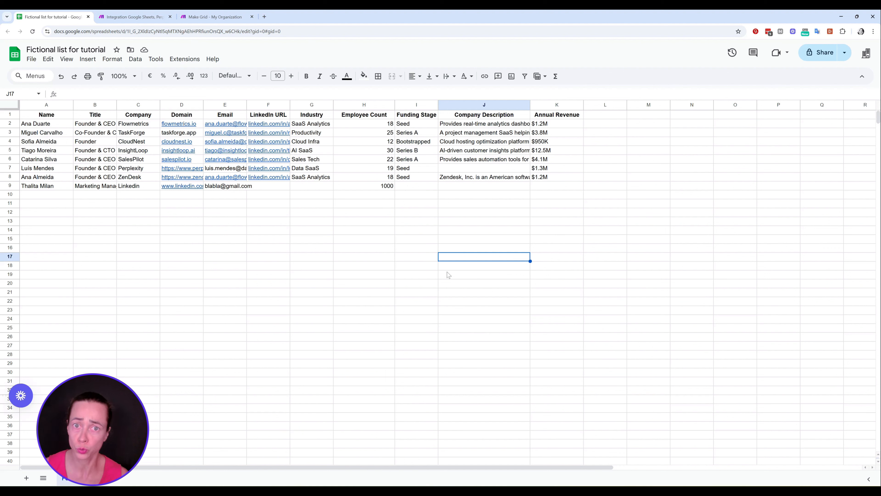
pyautogui.click(260, 270)
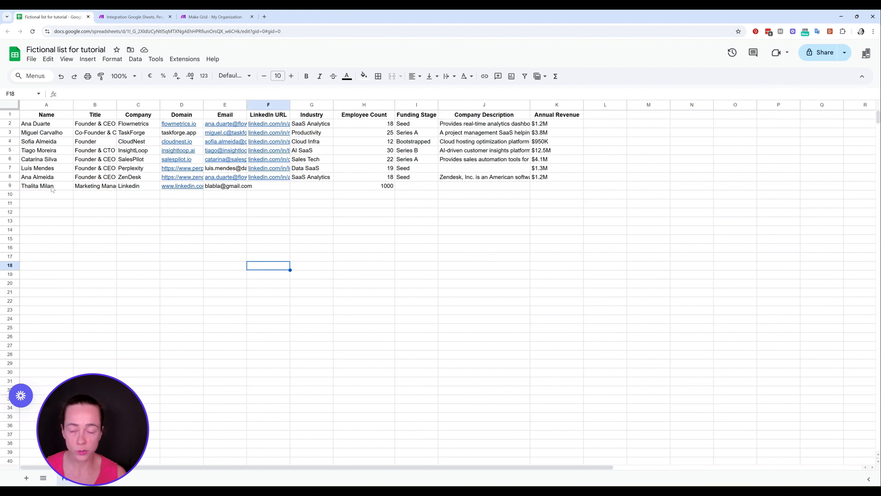
pyautogui.click(472, 187)
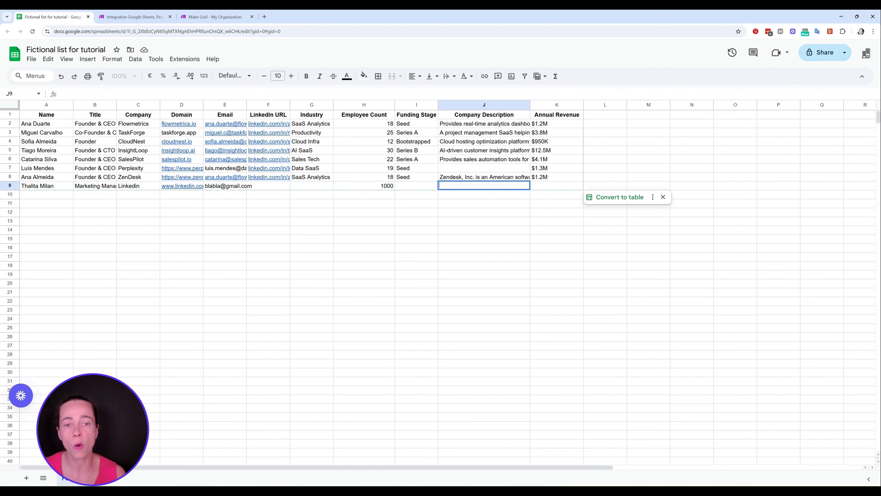
# Switch to the Make scenario and run the whole scenario once
pyautogui.click(134, 17)
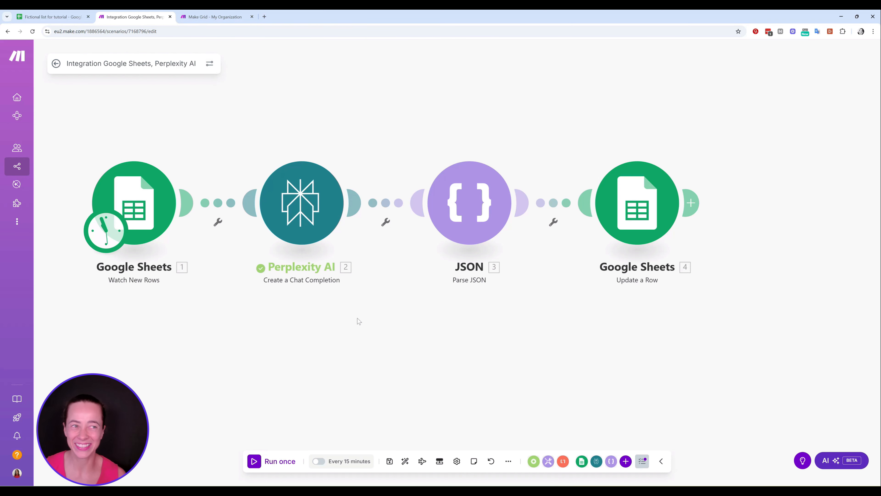
pyautogui.click(277, 462)
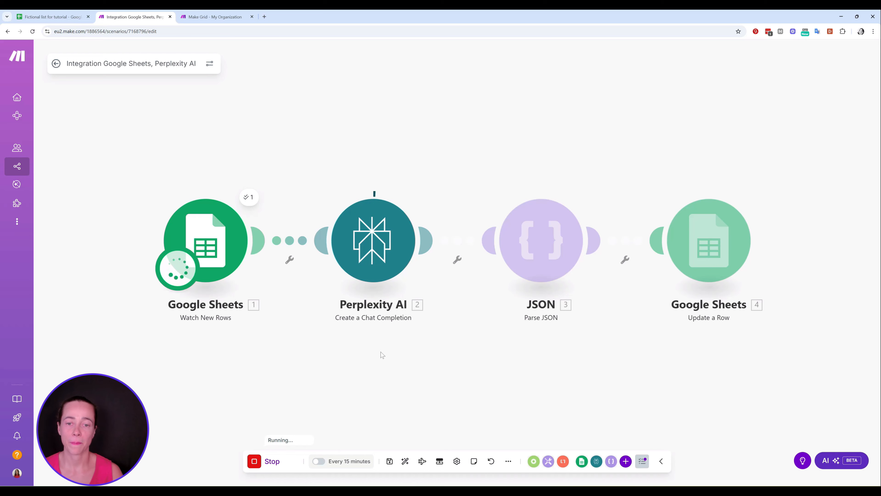
# Switch to the Fictional list for tutorial spreadsheet and read the full Company Description in the Linkedin row
pyautogui.click(72, 12)
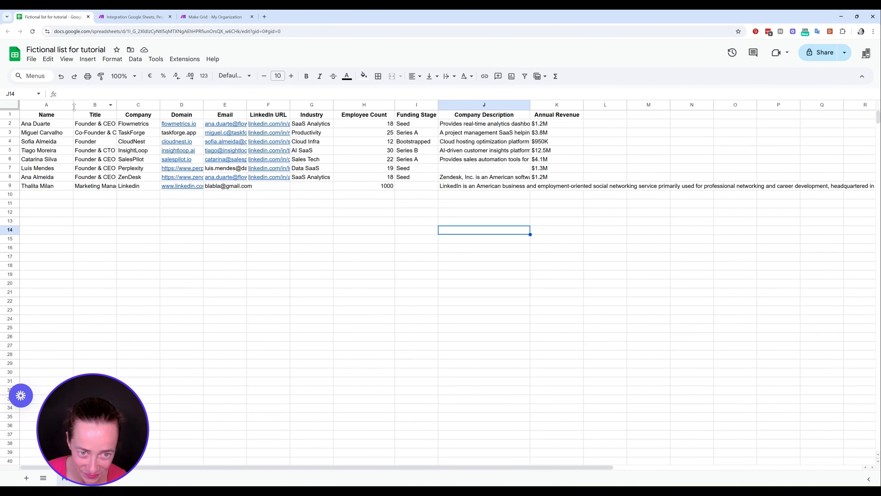
pyautogui.click(498, 188)
pyautogui.doubleClick(498, 188)
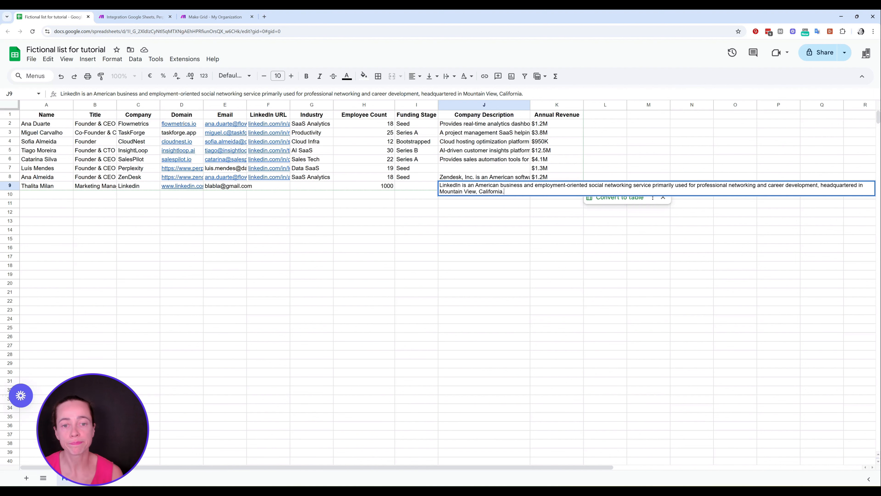
pyautogui.click(423, 278)
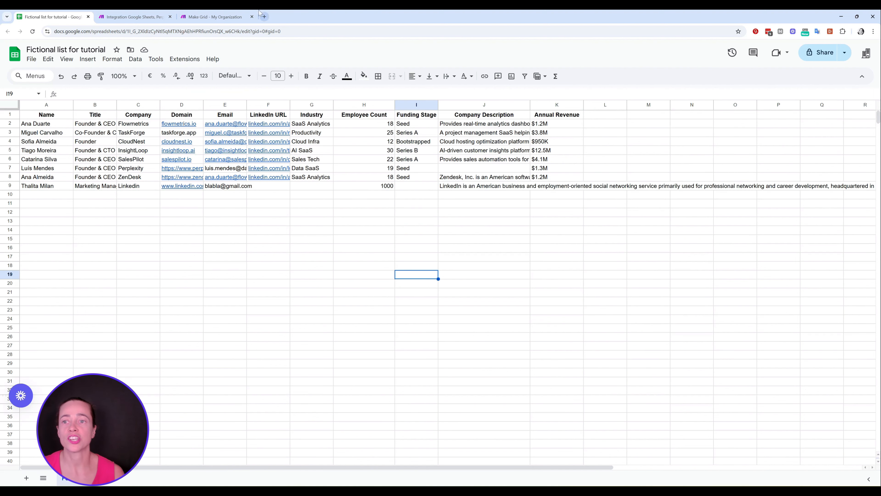
# Return to the Make scenario and review the output bundle of the Watch New Rows module
pyautogui.click(142, 16)
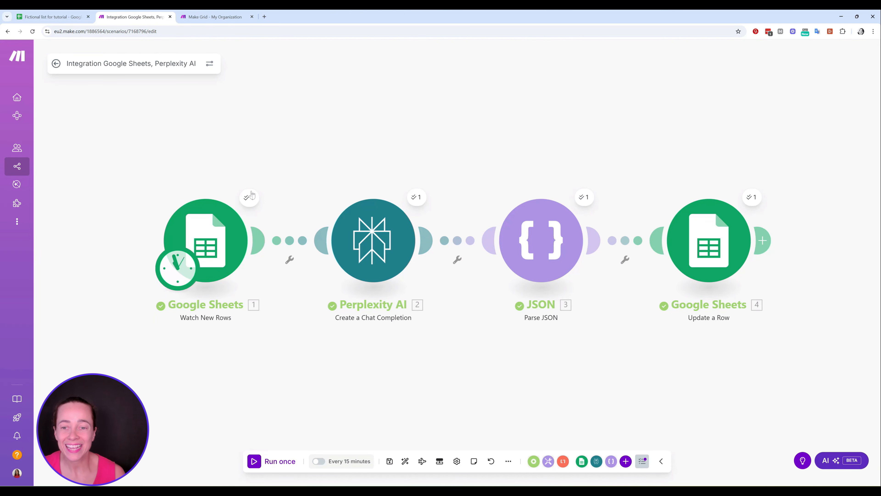
pyautogui.click(249, 198)
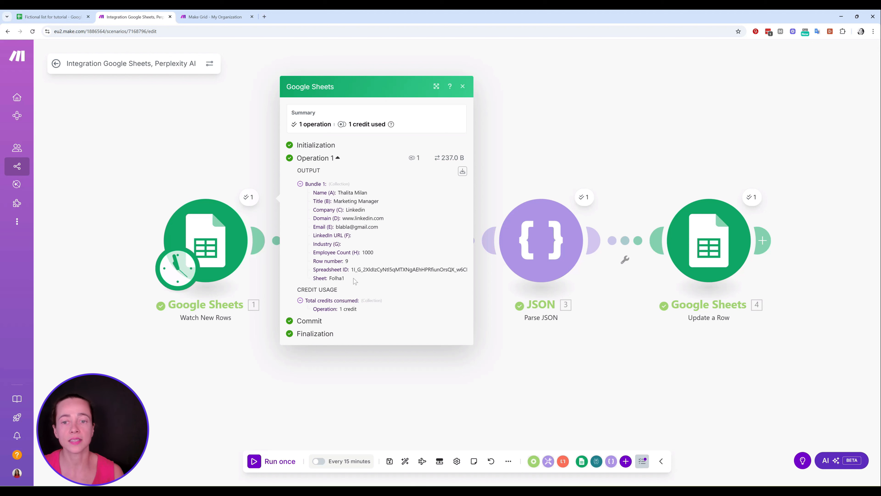
pyautogui.doubleClick(305, 172)
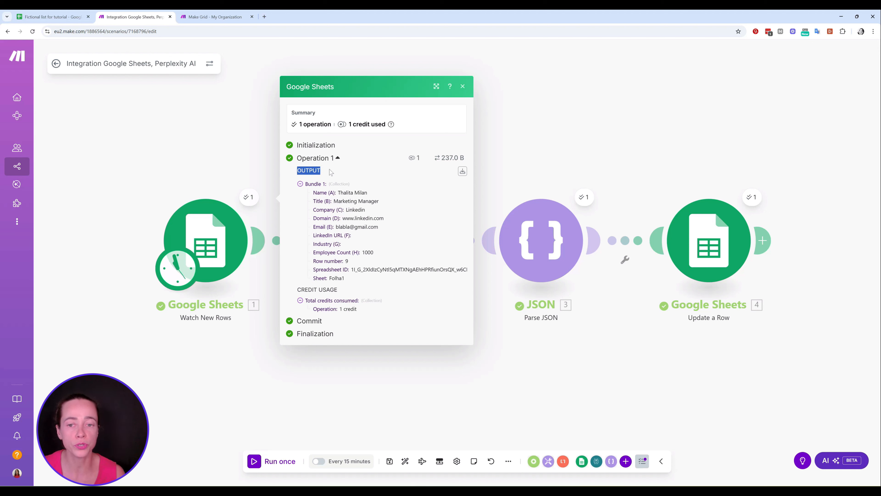
pyautogui.click(226, 406)
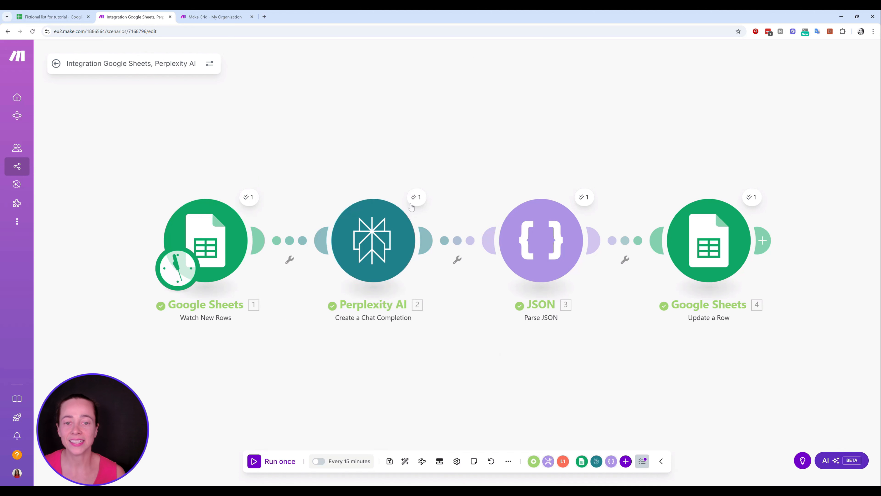
# Inspect the Perplexity AI module's output down to the message content of the first choice, and close the results
pyautogui.click(417, 197)
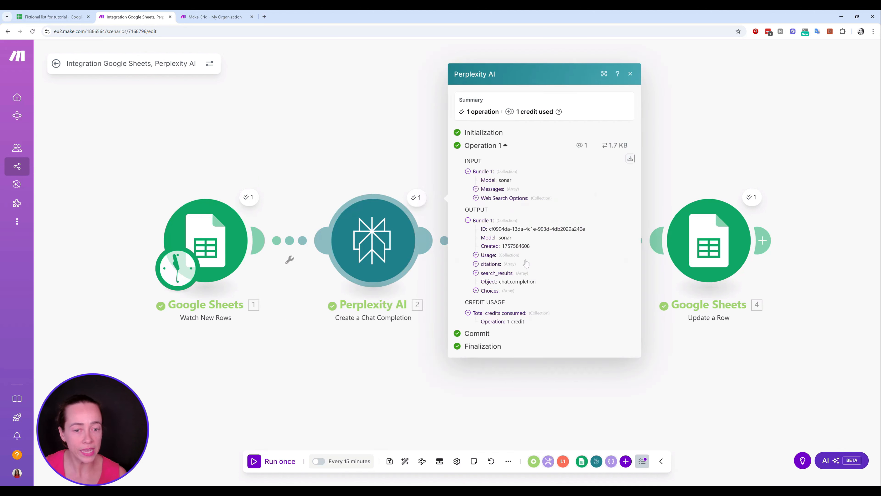
pyautogui.click(509, 291)
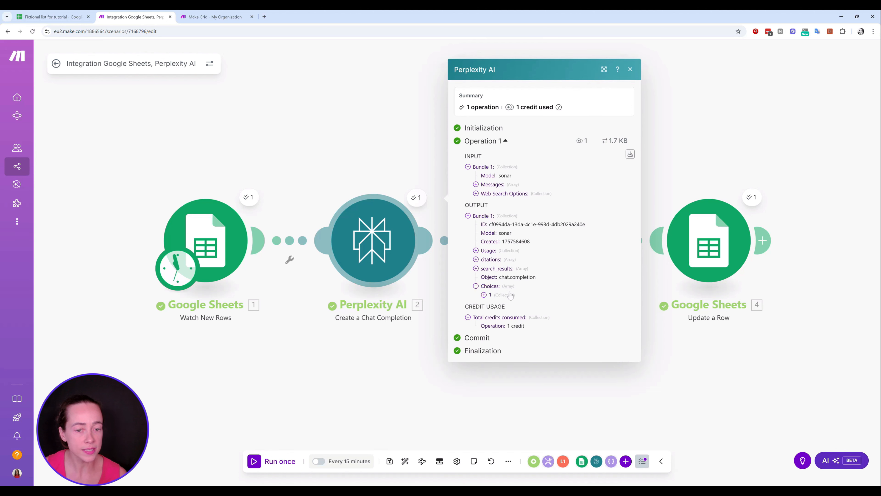
pyautogui.click(500, 300)
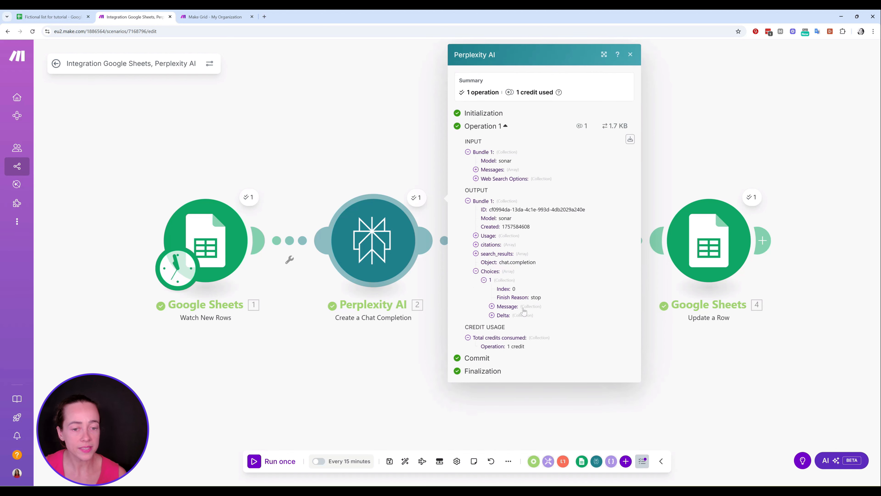
pyautogui.click(523, 307)
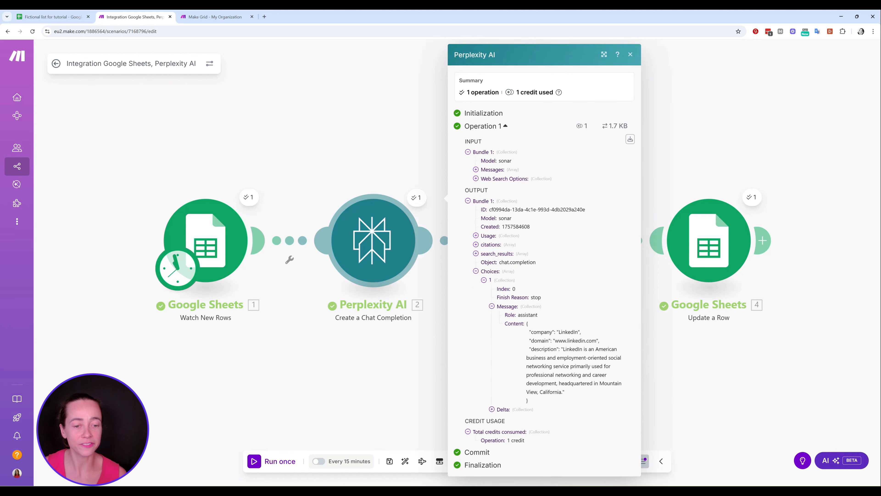
pyautogui.moveTo(564, 349); pyautogui.dragTo(565, 392)
pyautogui.moveTo(527, 323); pyautogui.dragTo(554, 401)
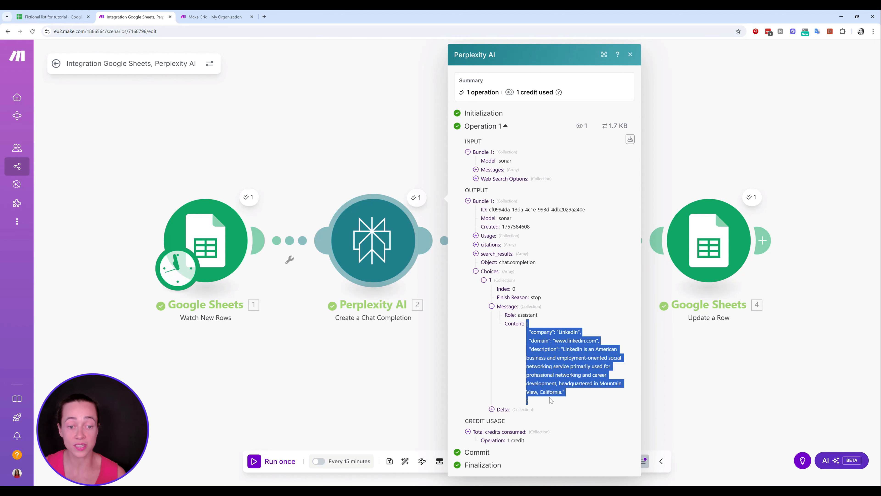
pyautogui.click(630, 55)
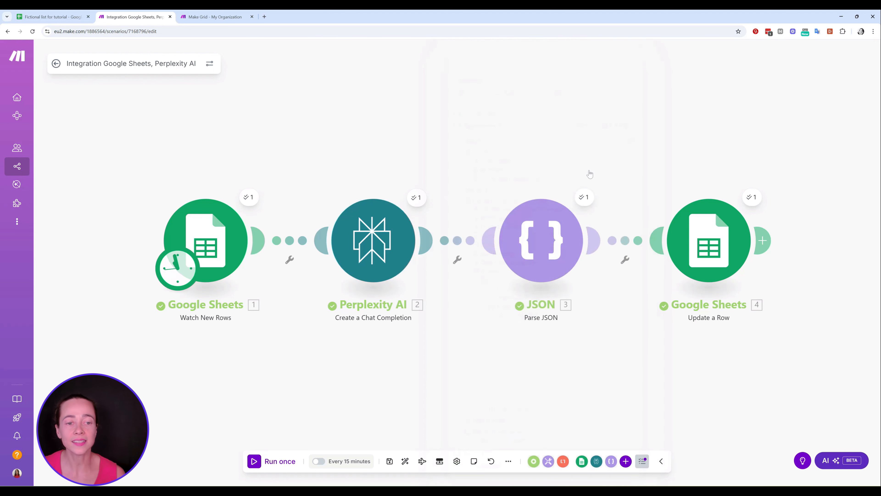
# Review the run results of the Parse JSON and Update a Row modules
pyautogui.click(585, 204)
pyautogui.click(809, 55)
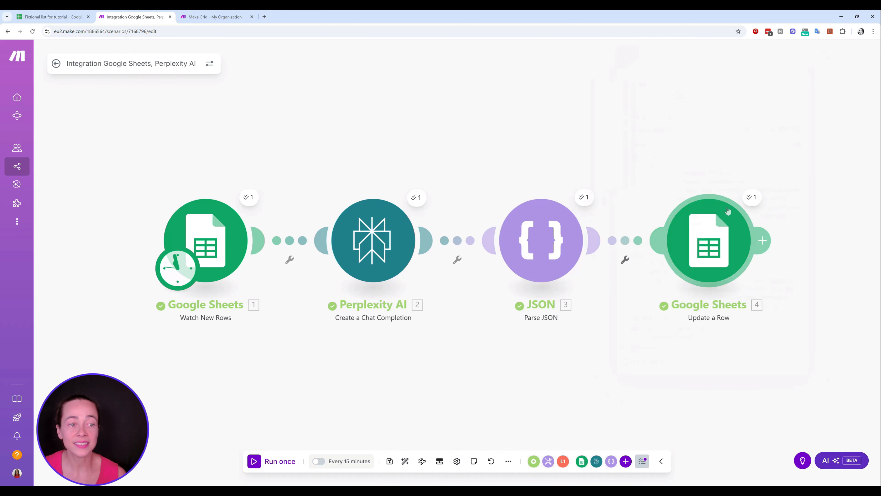
pyautogui.click(752, 200)
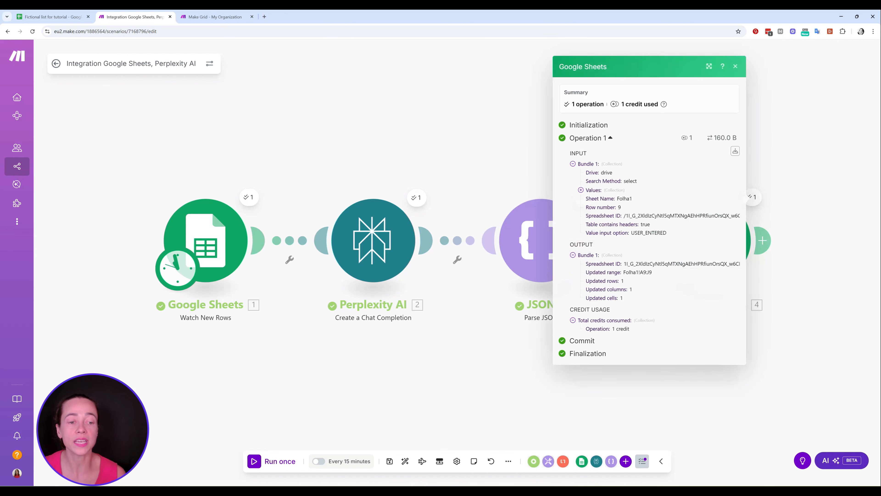
pyautogui.click(478, 363)
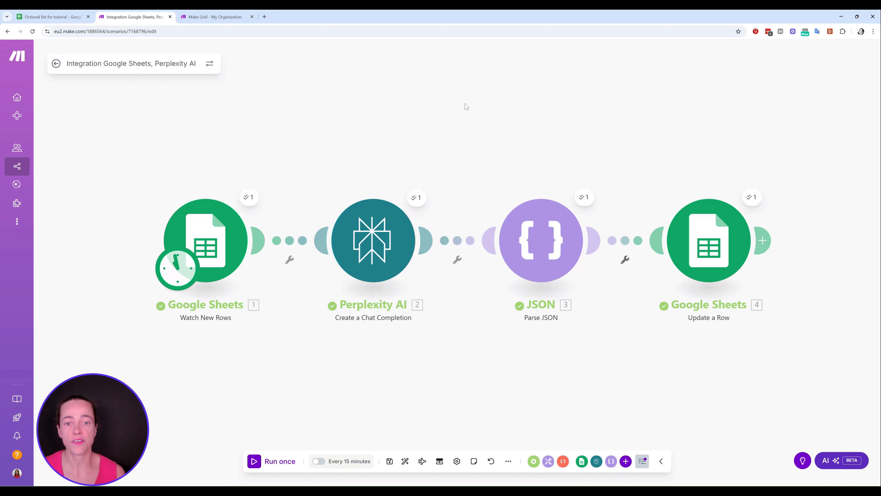
# Check the Domain column links in the spreadsheet and return to the Make scenario
pyautogui.moveTo(662, 353); pyautogui.dragTo(554, 424)
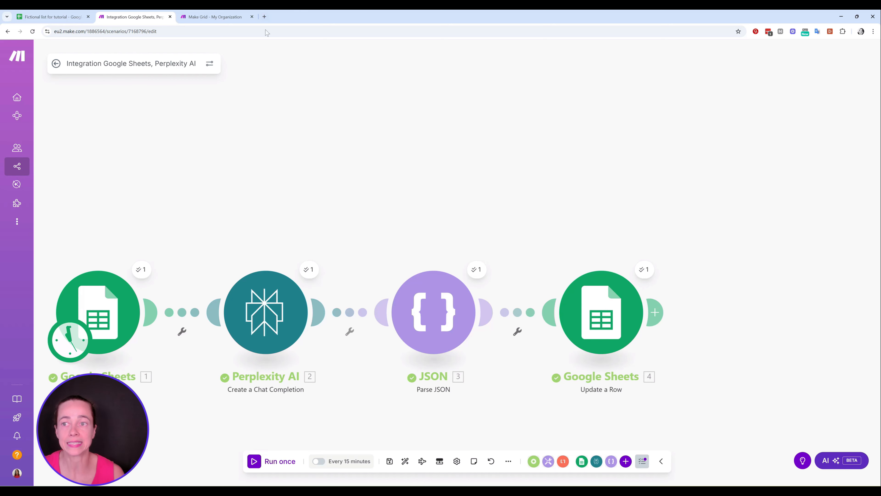
pyautogui.click(52, 17)
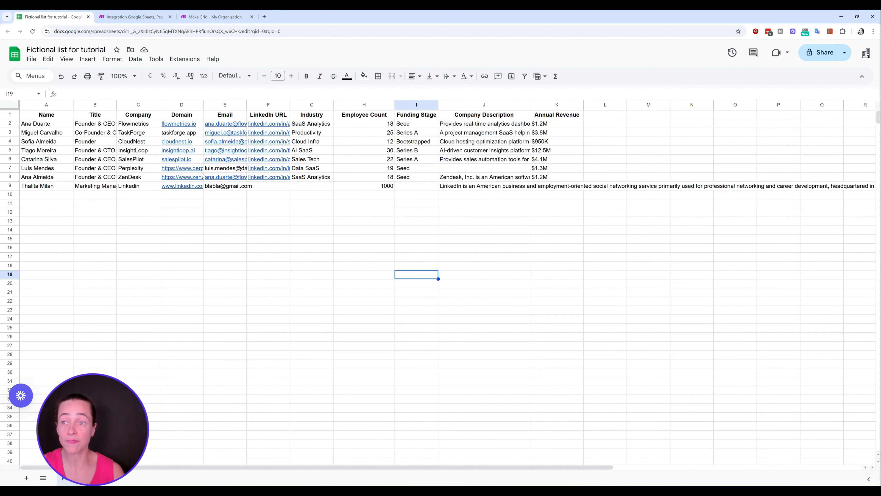
pyautogui.moveTo(202, 184)
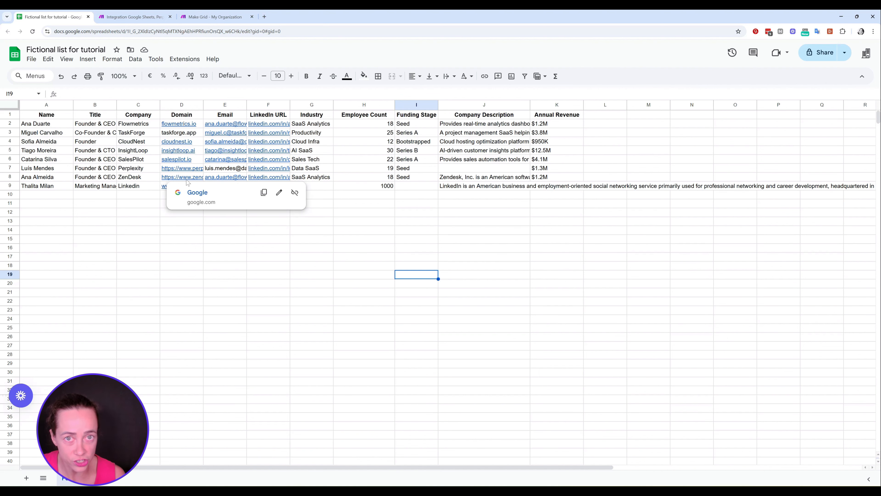
pyautogui.click(134, 17)
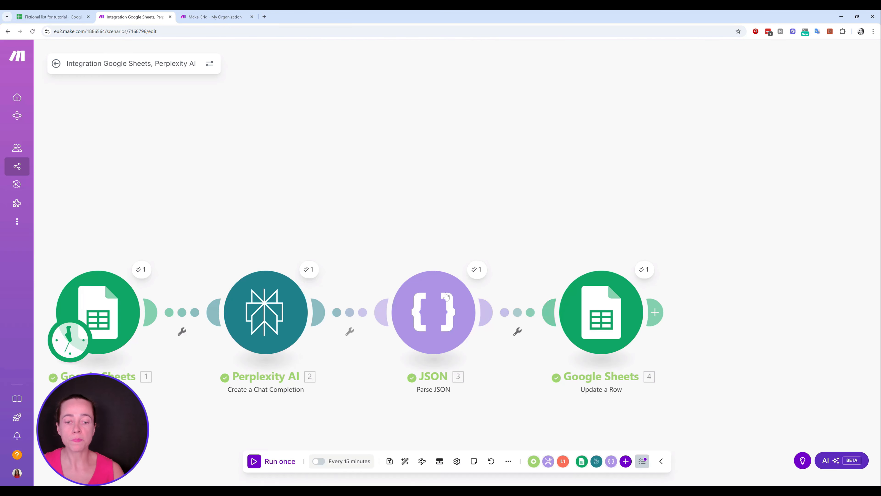